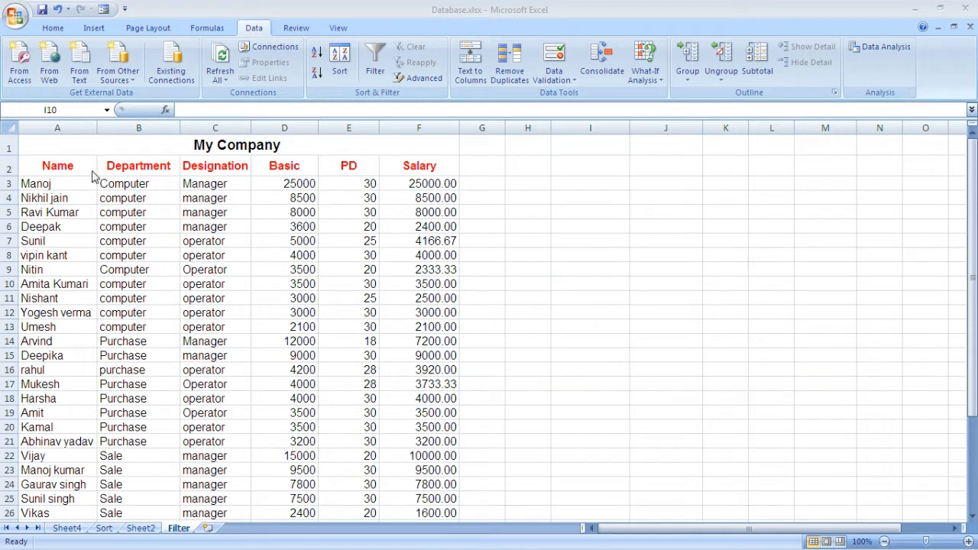
Select the employee table A2:F32 including its header row and turn on filtering
click(40, 165)
drag(40, 164, 413, 485)
drag(972, 324, 971, 252)
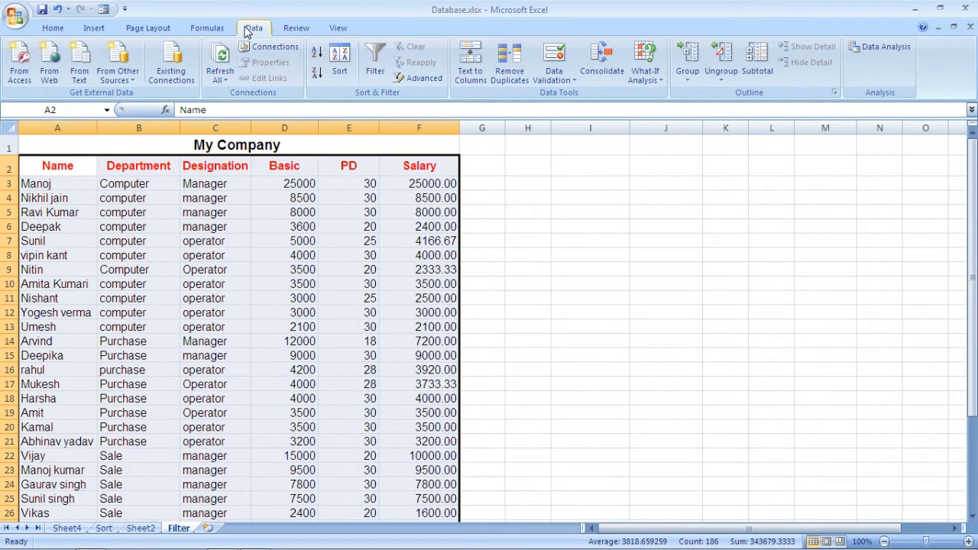
click(376, 72)
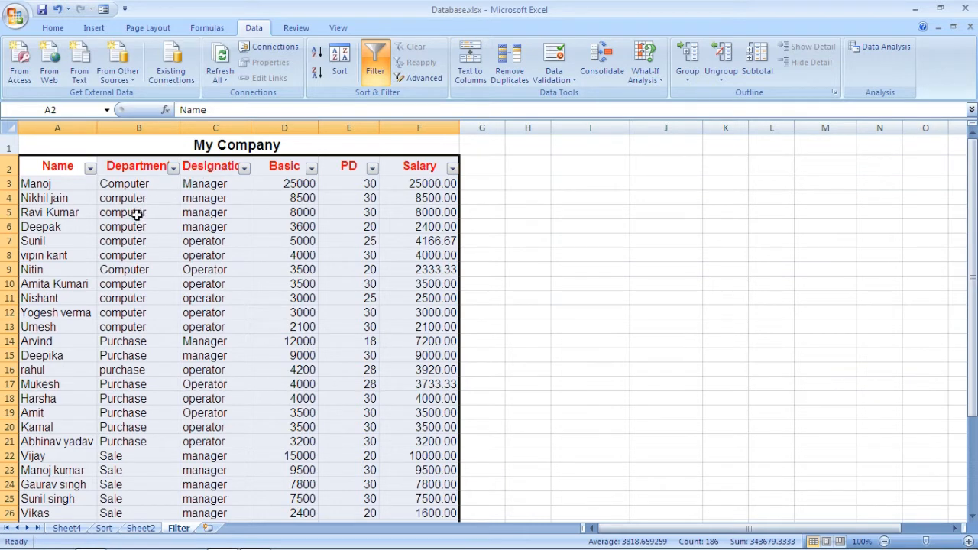
Filter the Department column to show only Purchase
click(174, 168)
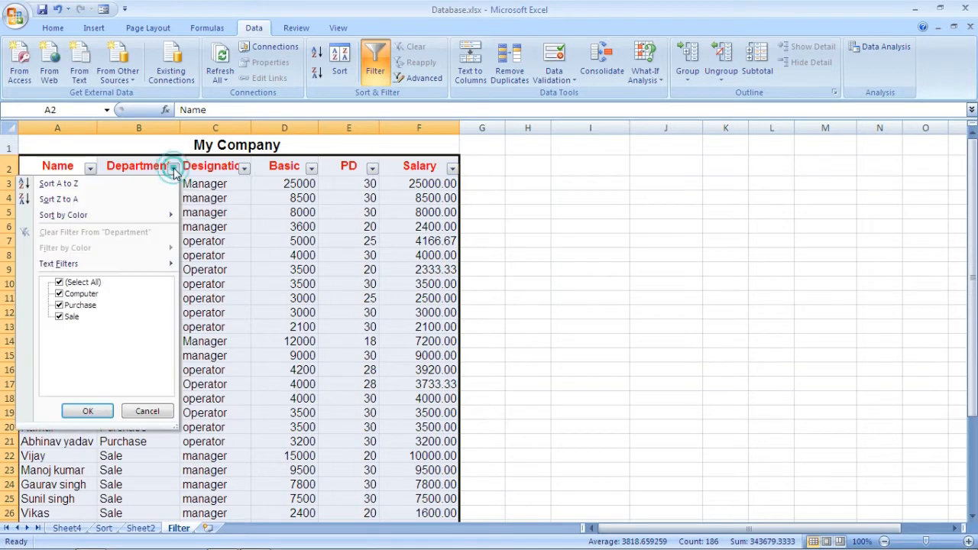
click(60, 283)
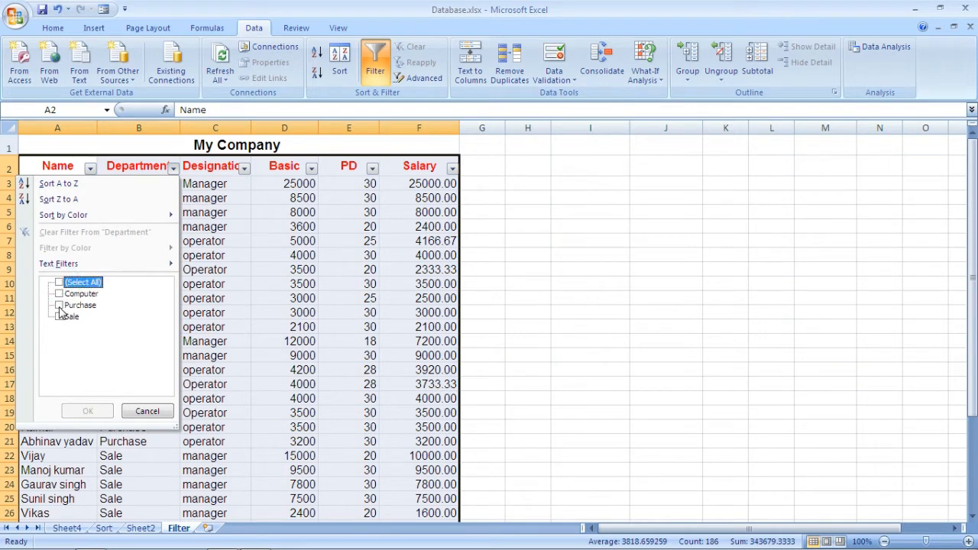
click(59, 306)
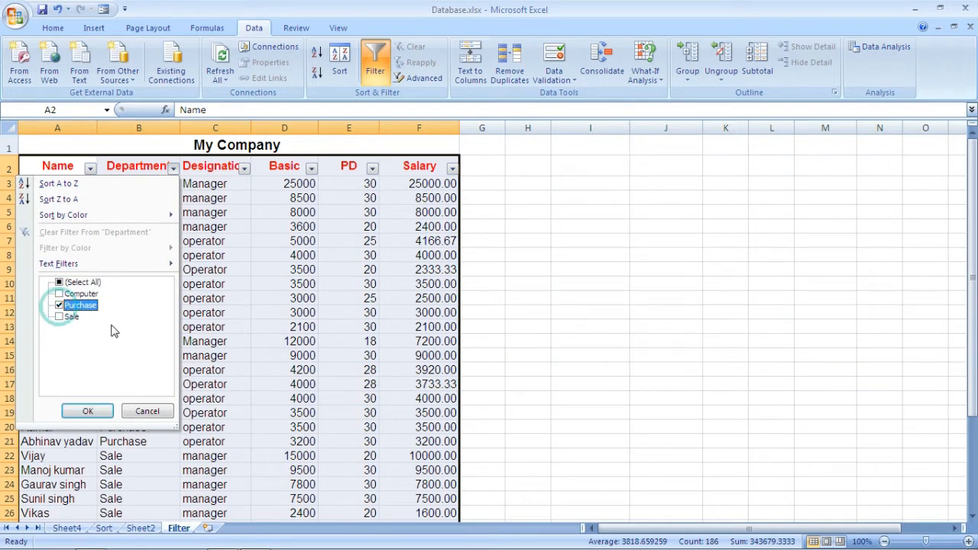
click(88, 414)
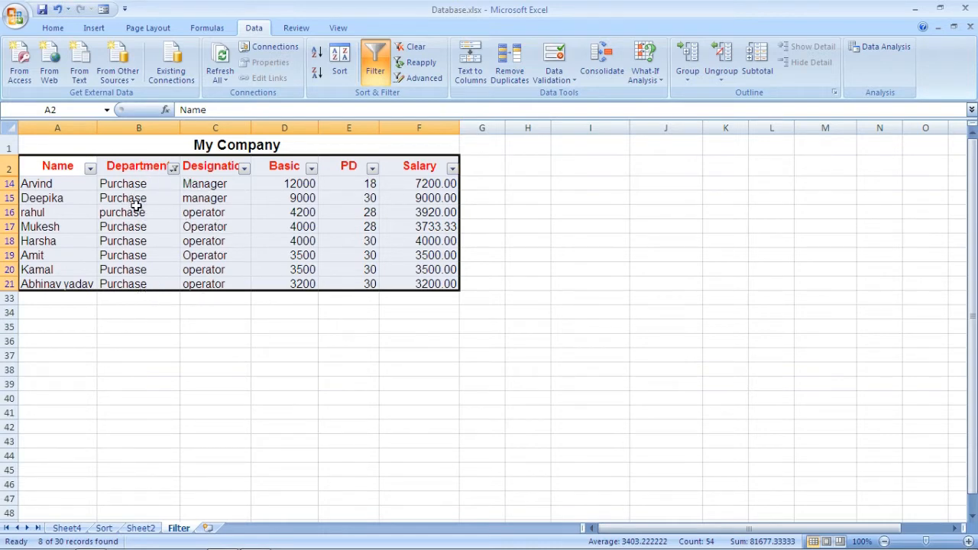
Add Sale to the departments shown by the Department filter
click(174, 168)
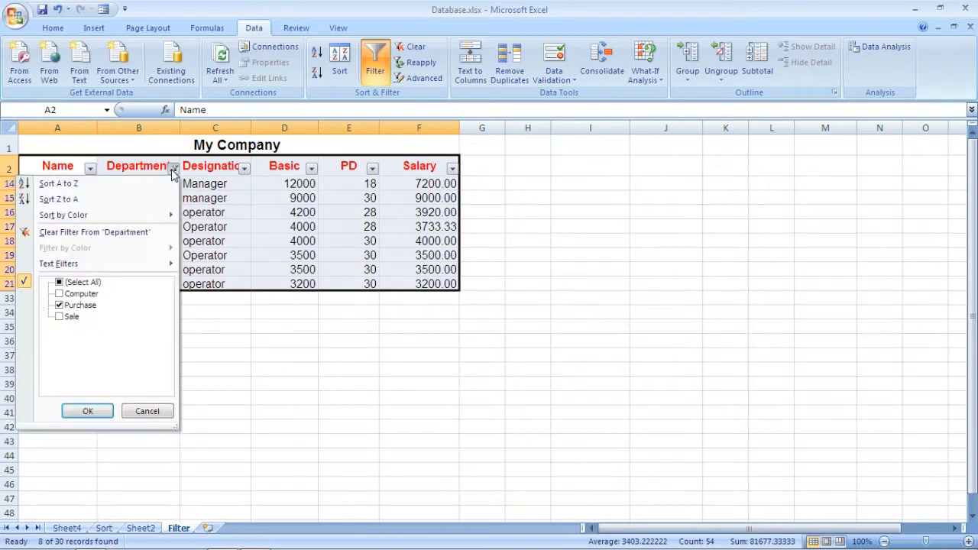
click(63, 317)
click(86, 411)
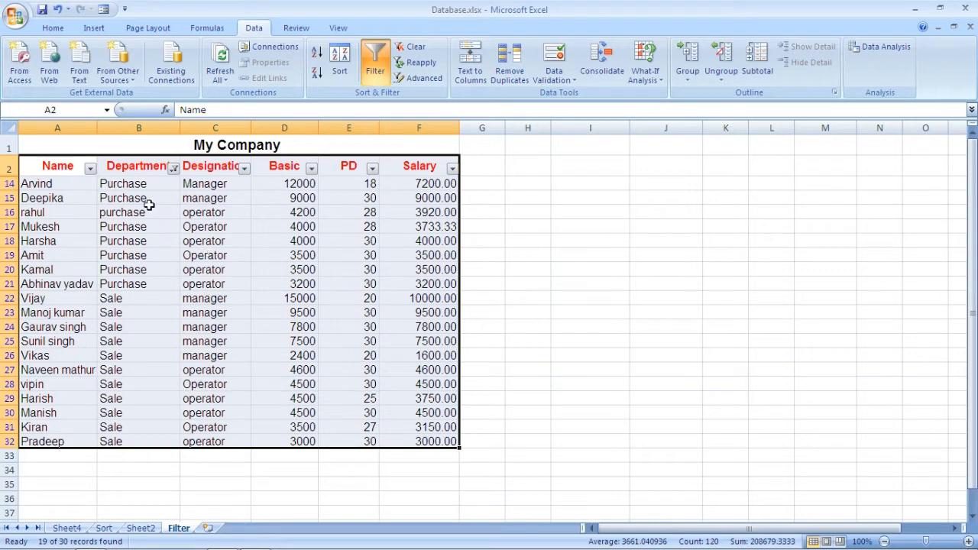
Filter the Designation column to show only Manager
click(245, 169)
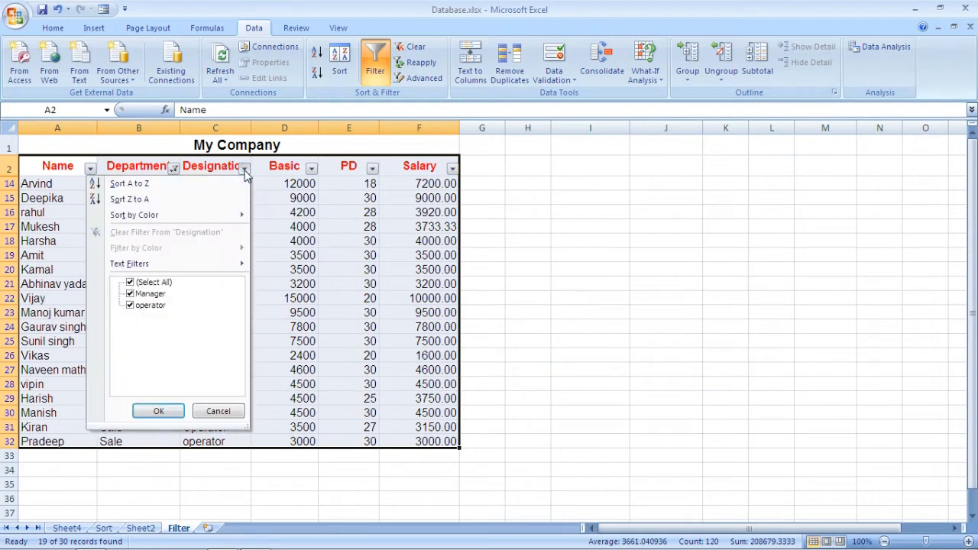
click(131, 294)
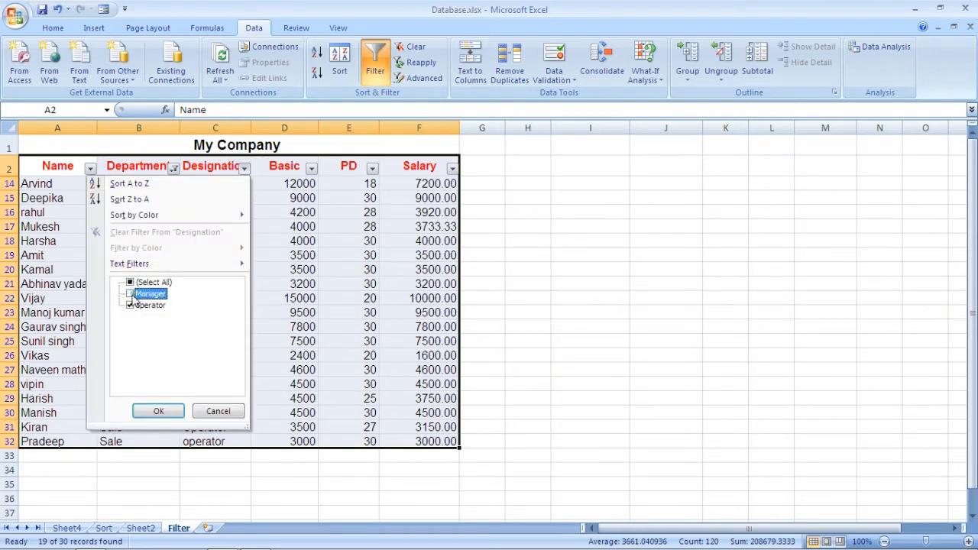
click(131, 304)
click(129, 294)
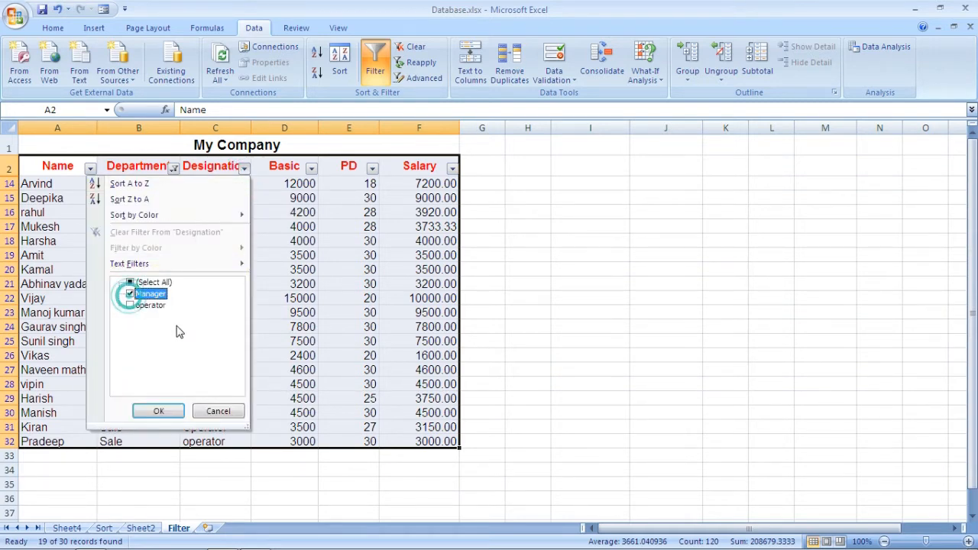
click(152, 407)
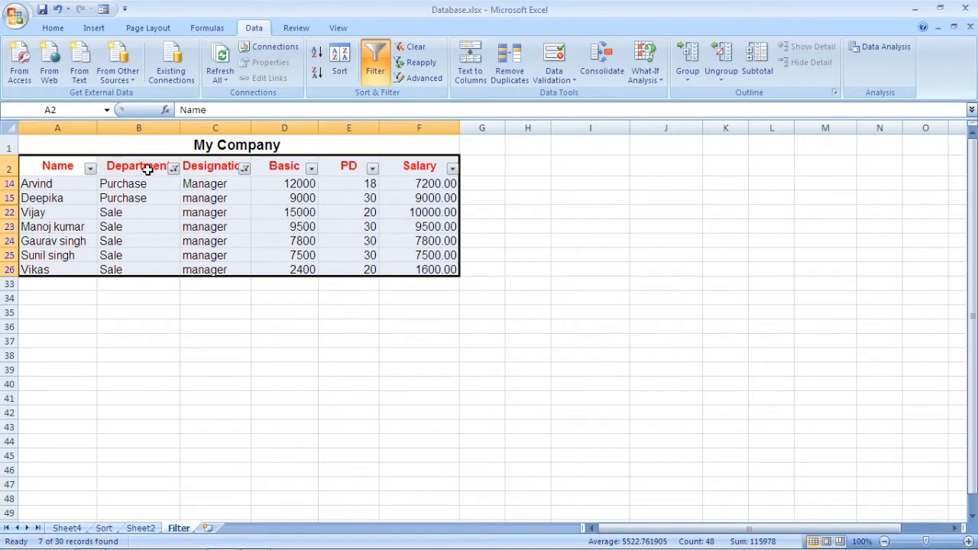
Clear the filters from the Designation and Department columns
click(244, 168)
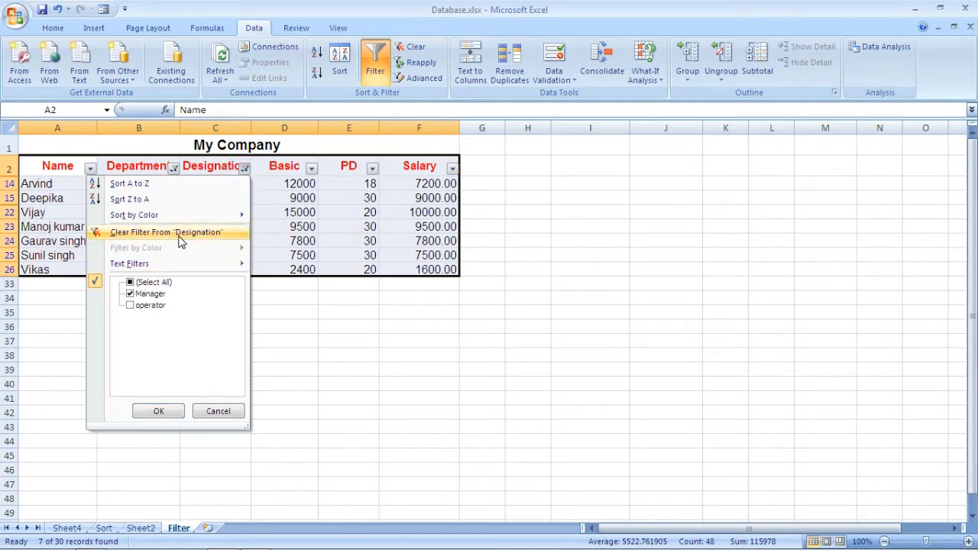
click(135, 232)
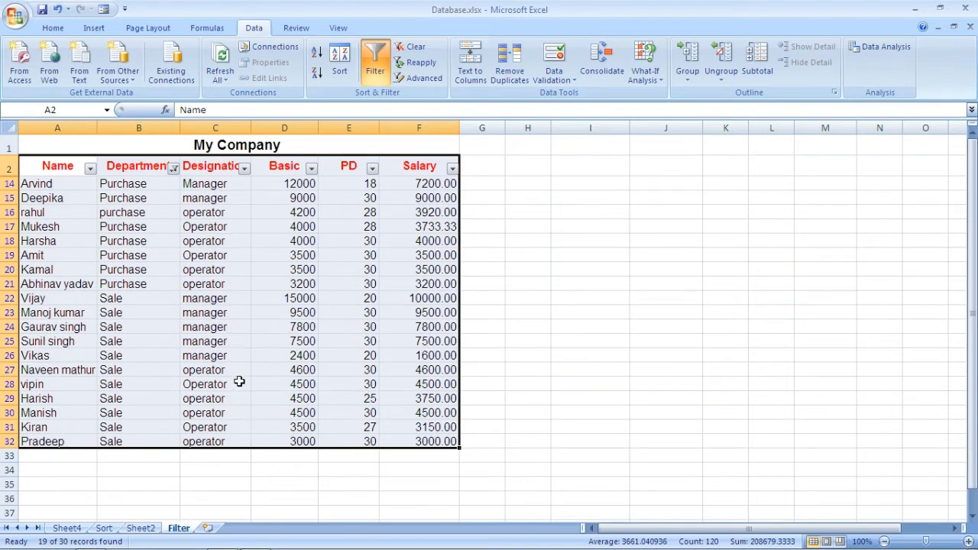
click(172, 170)
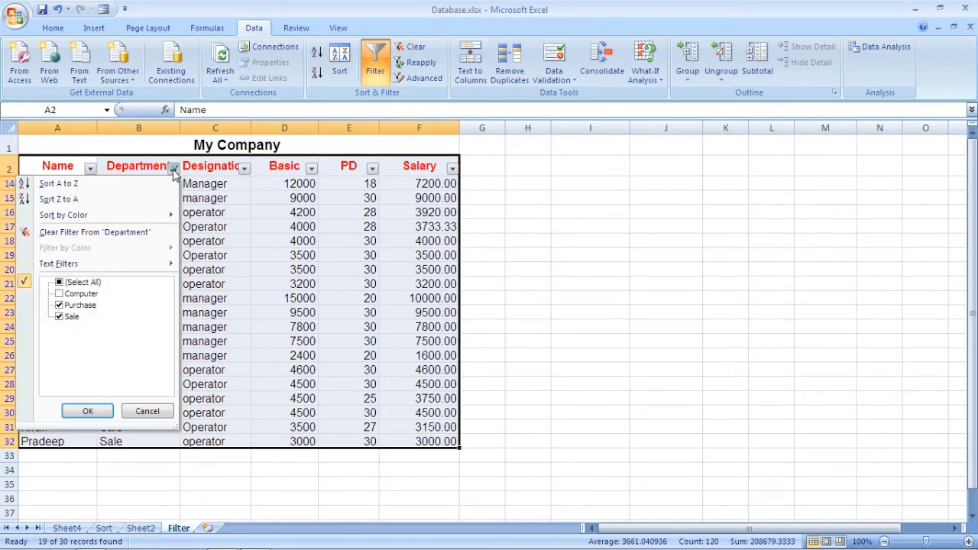
click(84, 232)
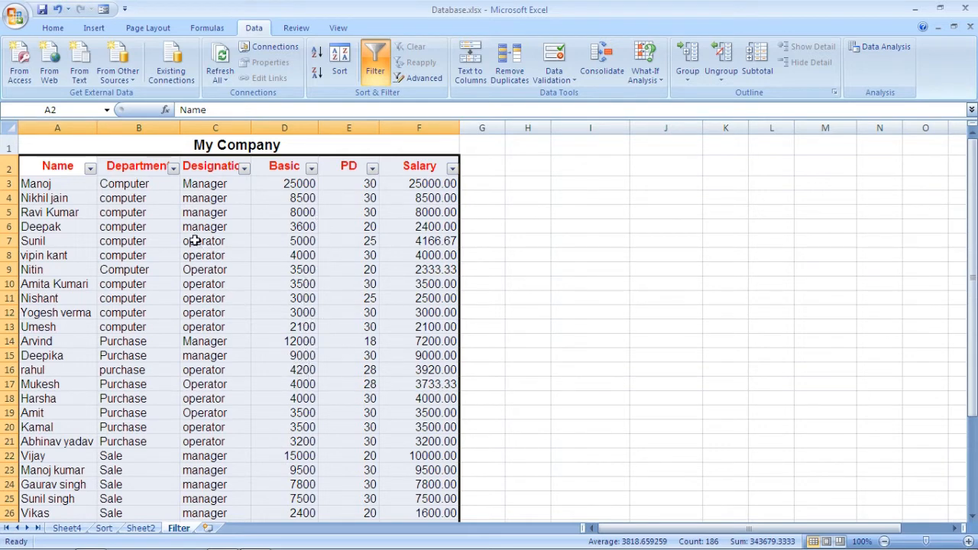
Apply a Between number filter to the Basic column for values from 5000 to 10000
click(312, 169)
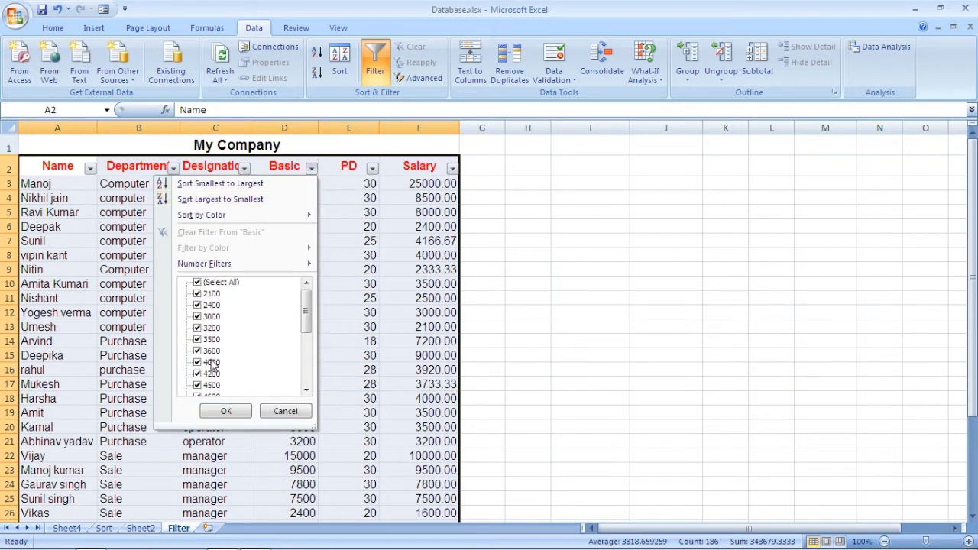
mouse_move(305, 312)
mouse_down()
mouse_move(305, 347)
mouse_move(298, 311)
mouse_up()
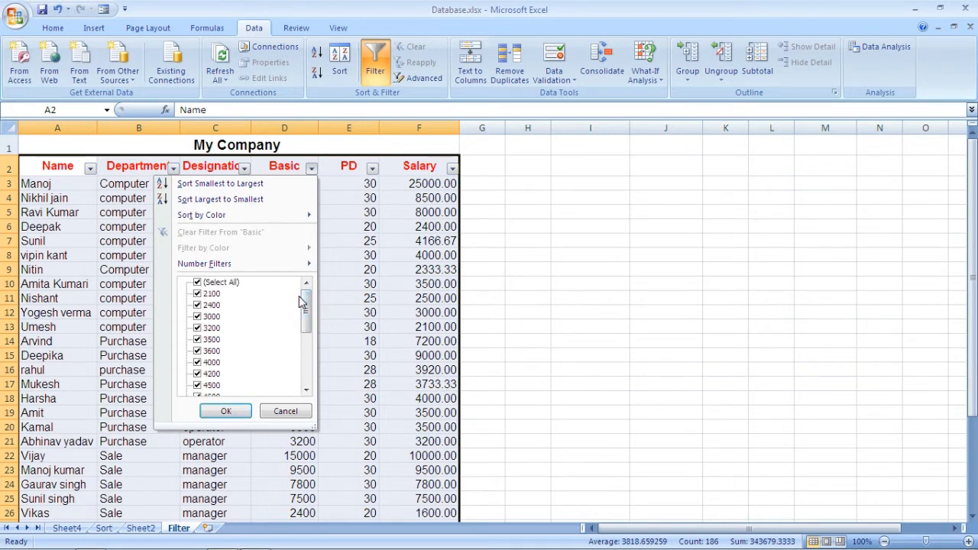
mouse_move(242, 269)
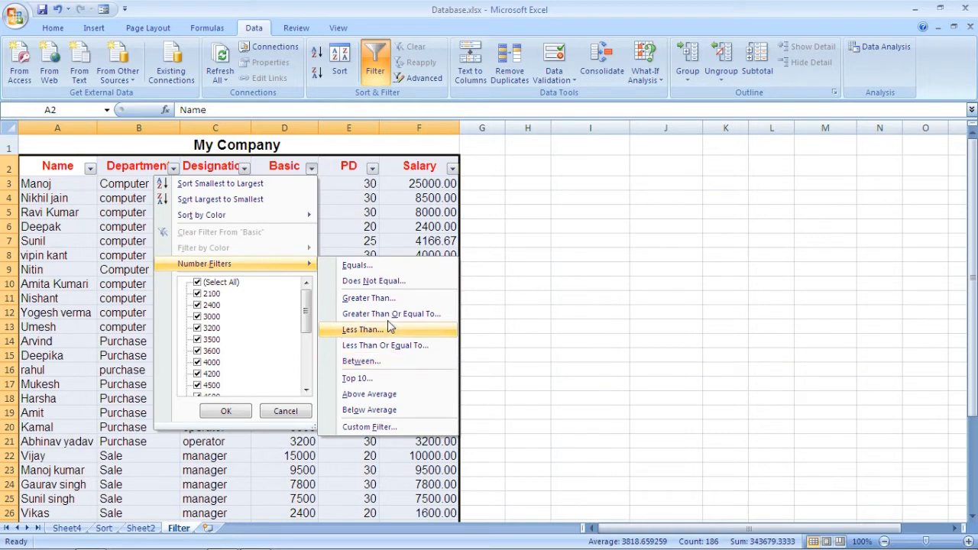
click(372, 364)
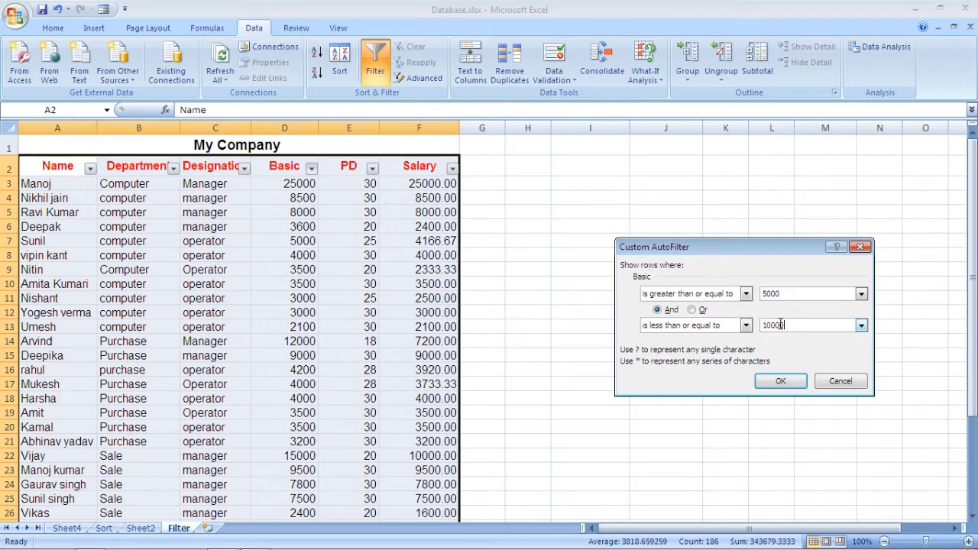
click(779, 381)
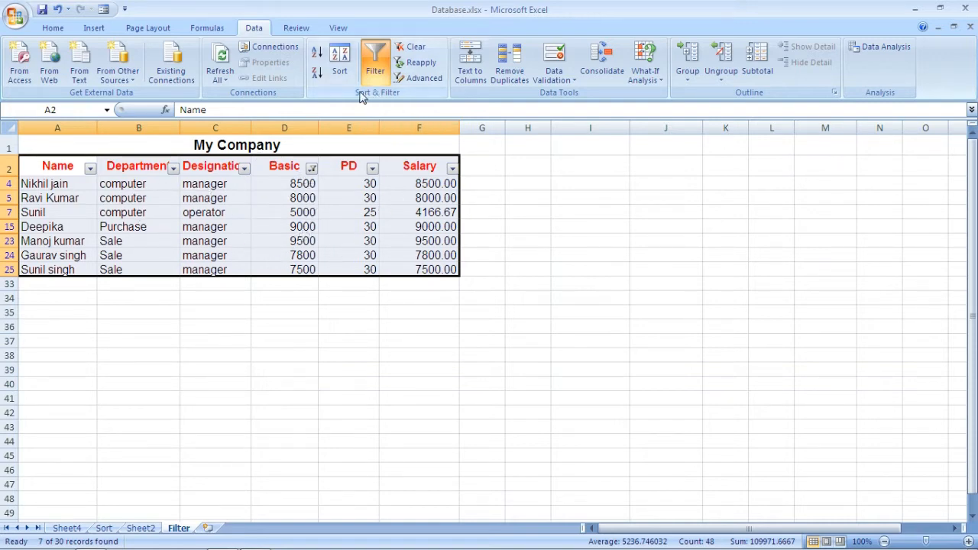
Clear the Basic column's filter and turn off filtering for the table
click(417, 49)
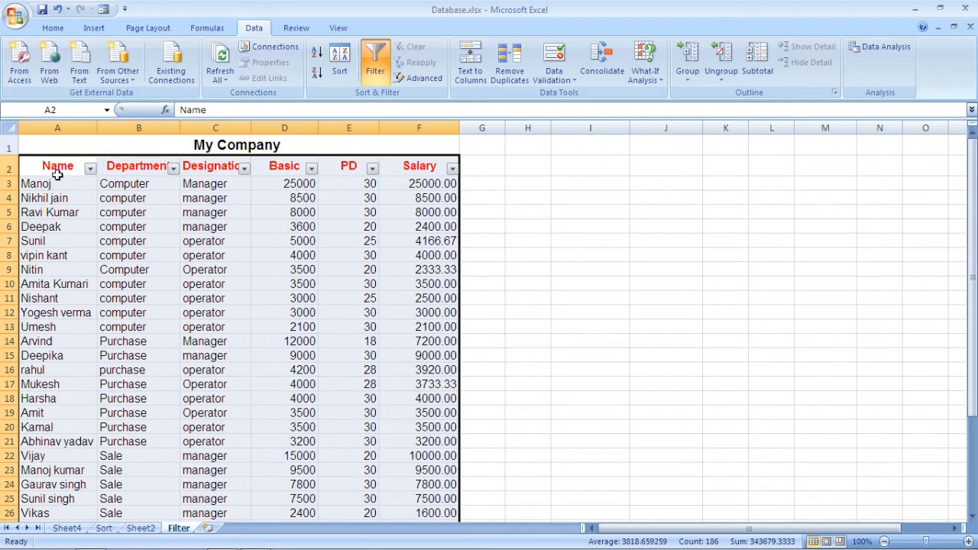
click(376, 71)
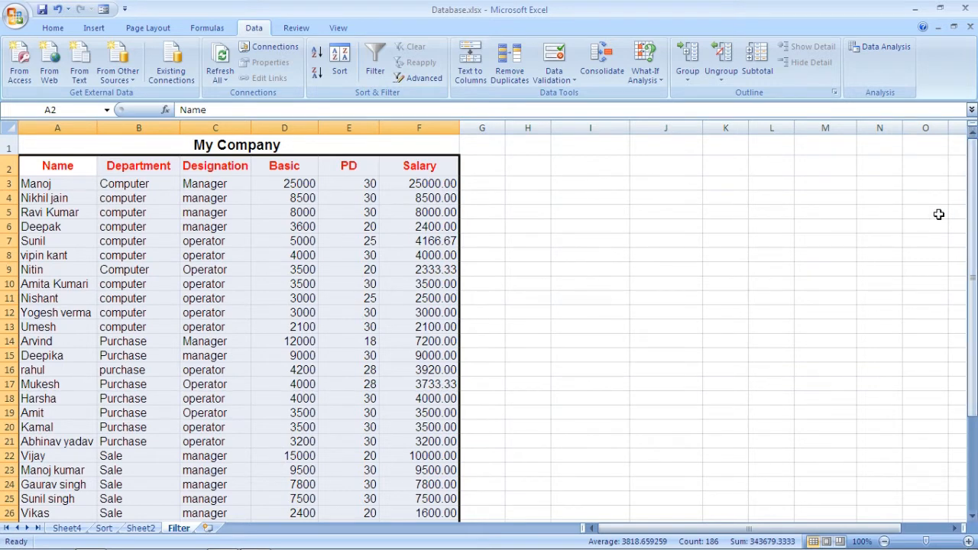
Build a criteria range with the heading designation in I2 and the value manager in I3
click(606, 149)
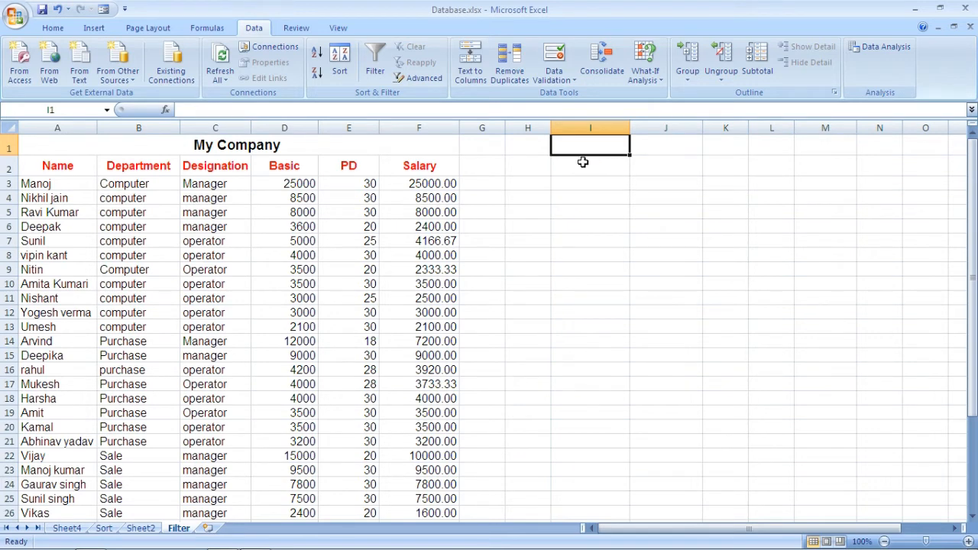
click(594, 168)
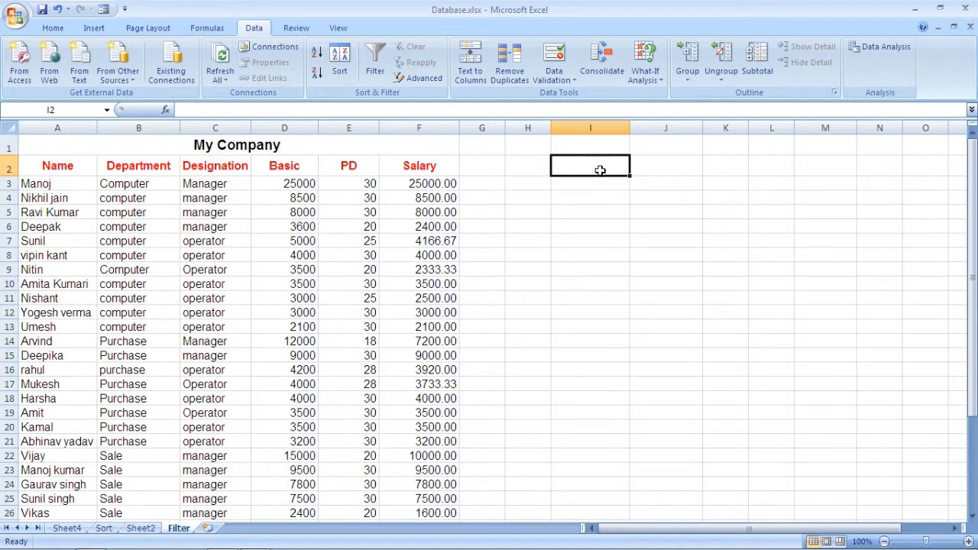
text(d)
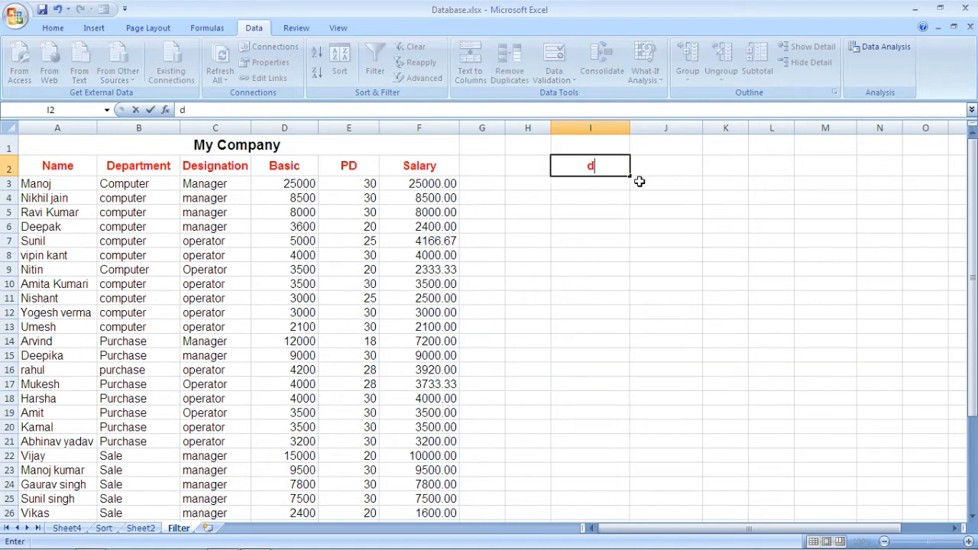
text(esignation)
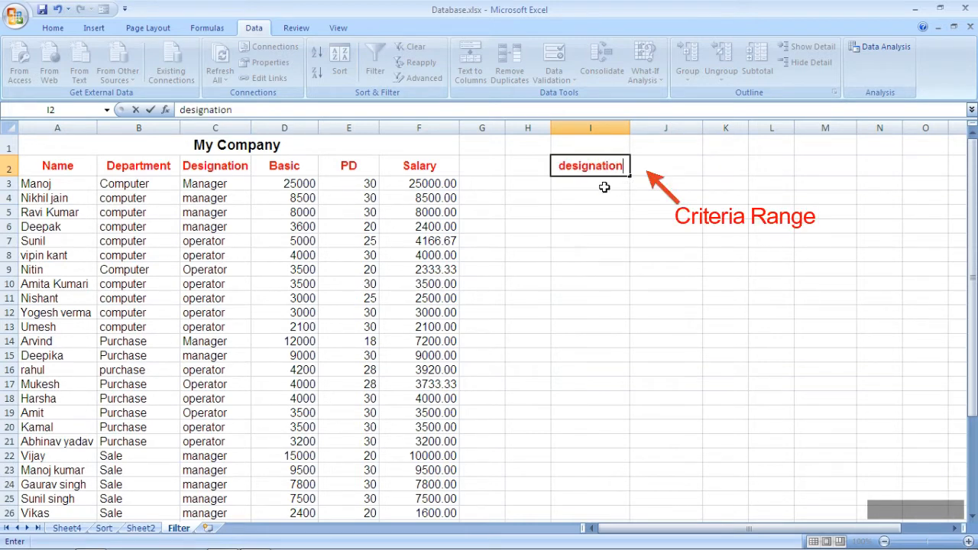
click(603, 186)
text(manager)
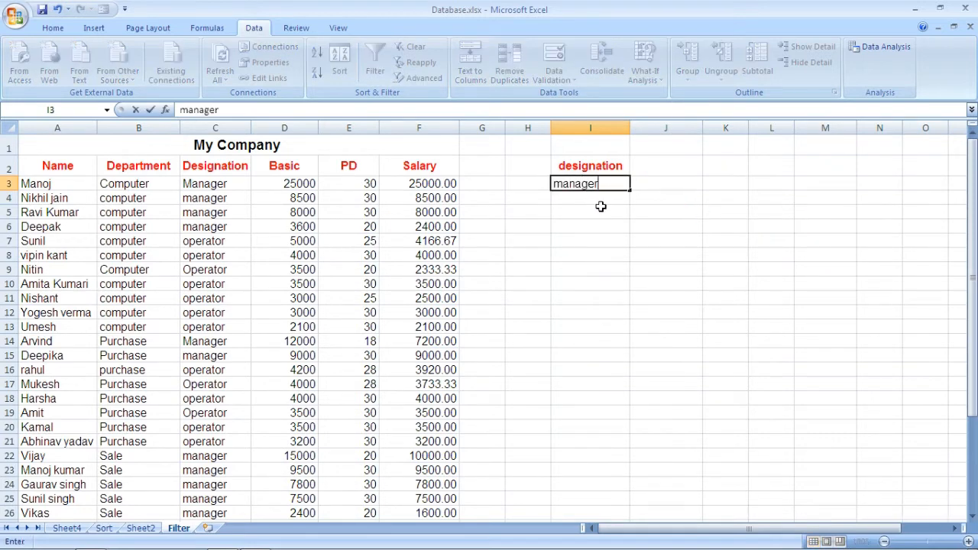
click(594, 211)
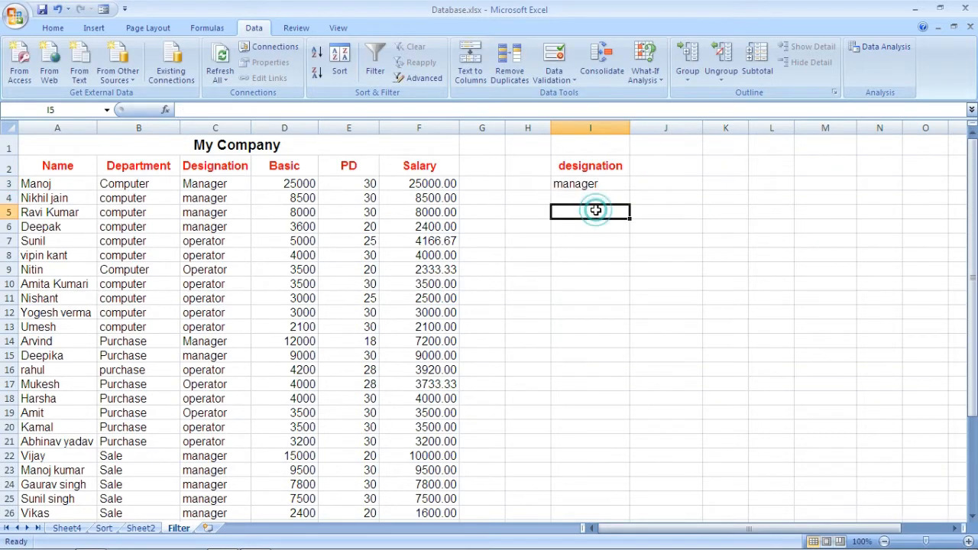
Start an Advanced Filter from cell H6 and set it to copy the results to another location
click(537, 227)
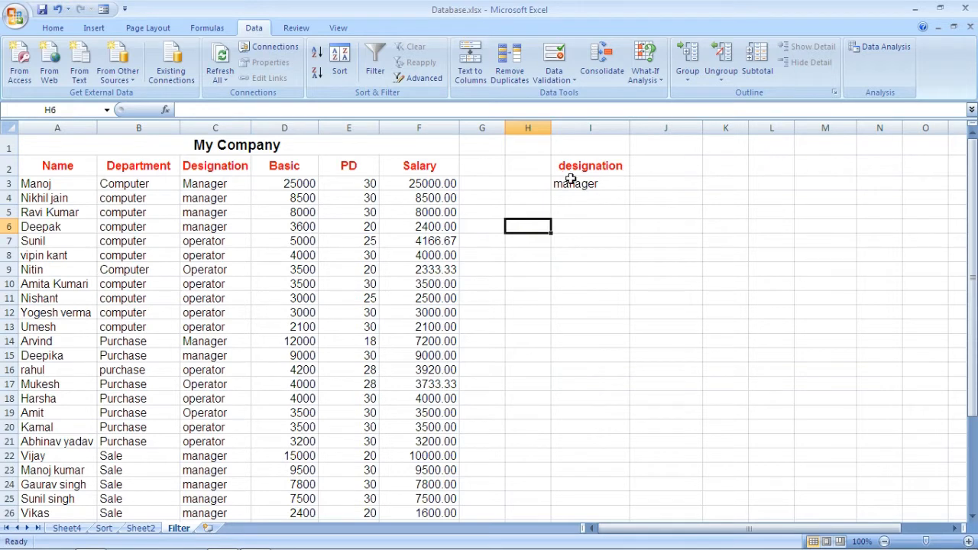
click(423, 78)
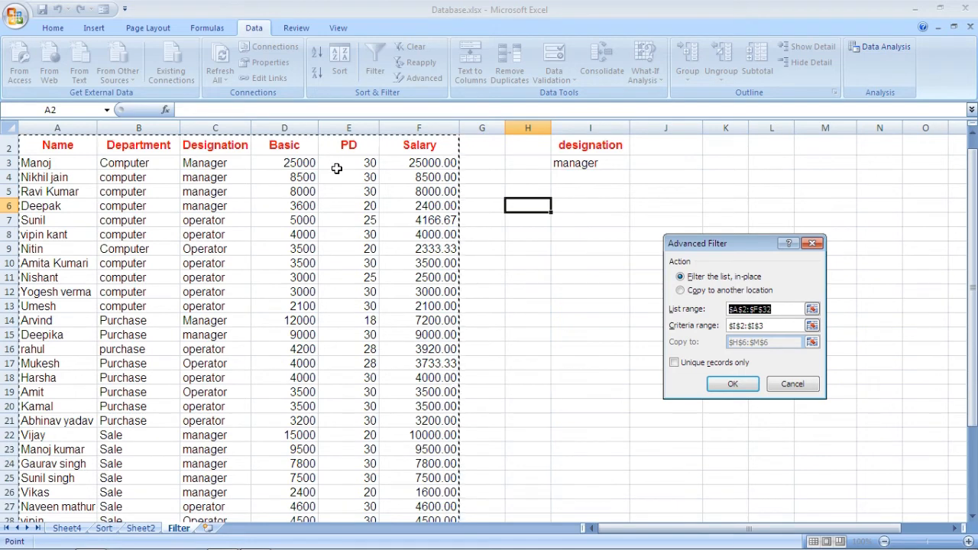
click(680, 291)
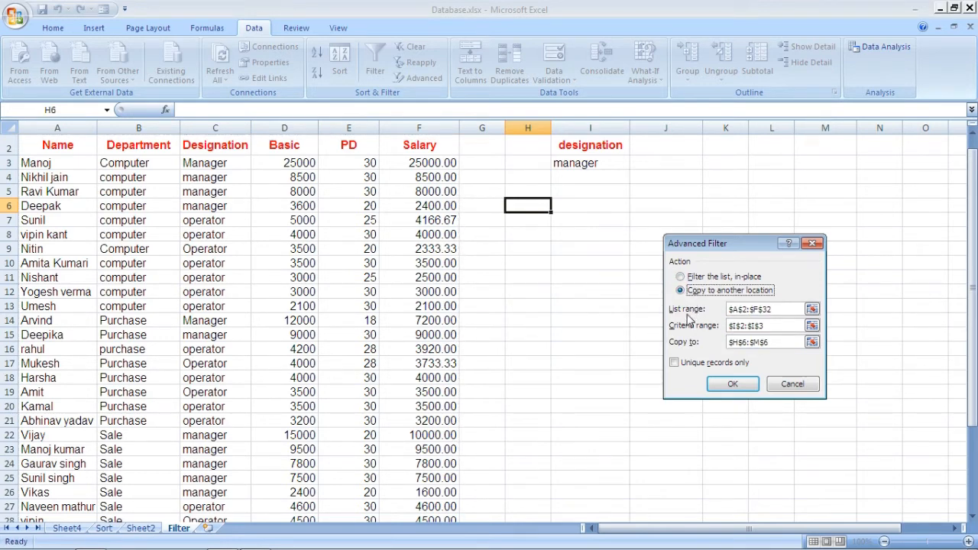
click(779, 308)
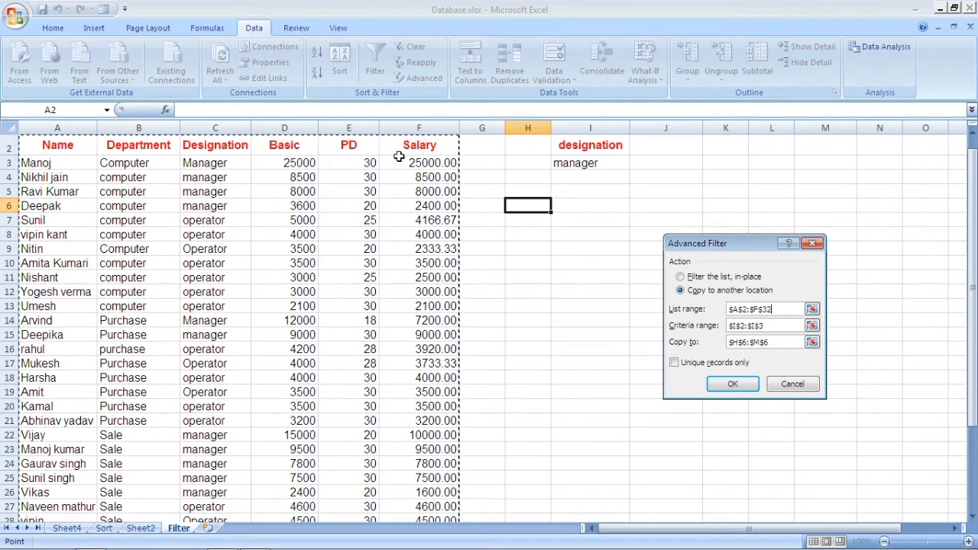
Set the Advanced Filter's criteria range to the designation cells I2:I3
click(770, 326)
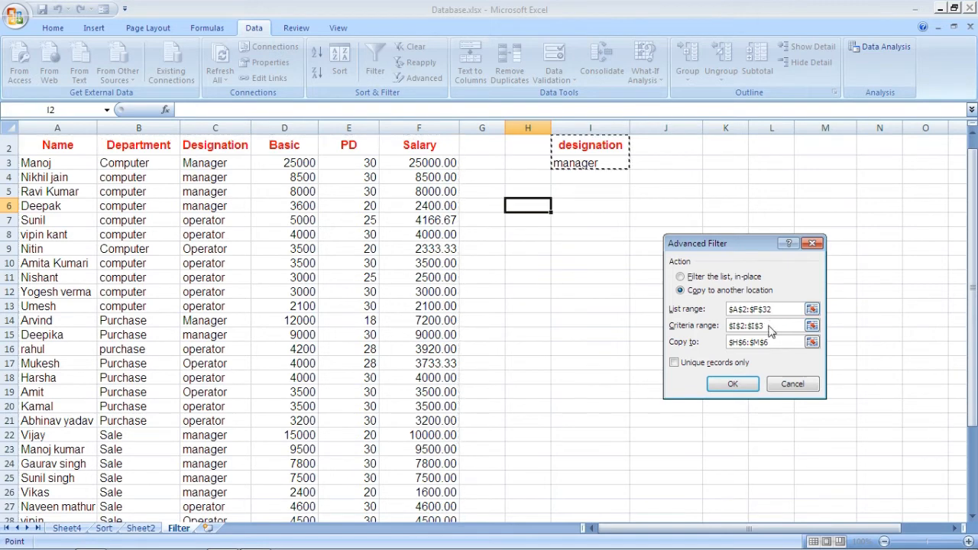
drag(769, 326, 728, 318)
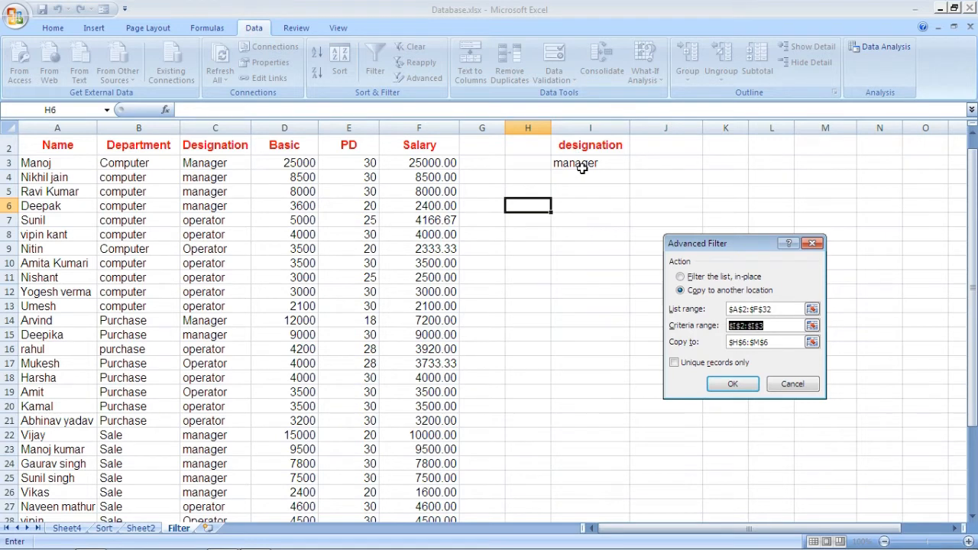
drag(582, 141, 586, 162)
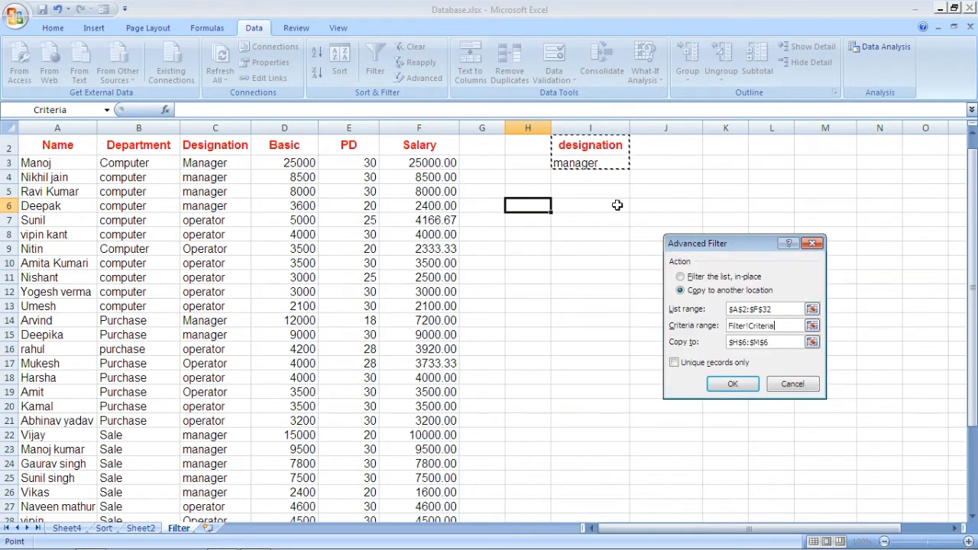
Set cell H6 as the Advanced Filter's copy destination and extract the manager records
click(772, 343)
drag(762, 345, 724, 344)
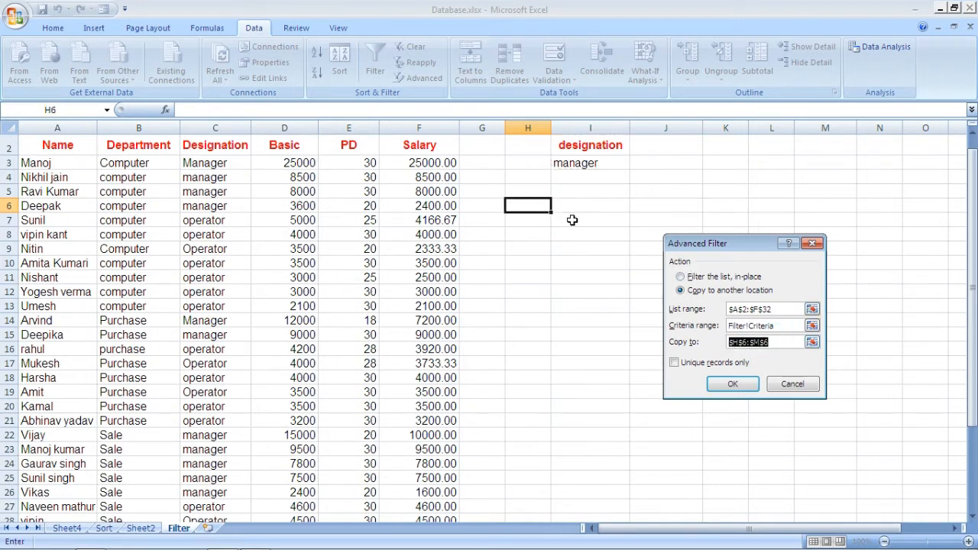
click(525, 206)
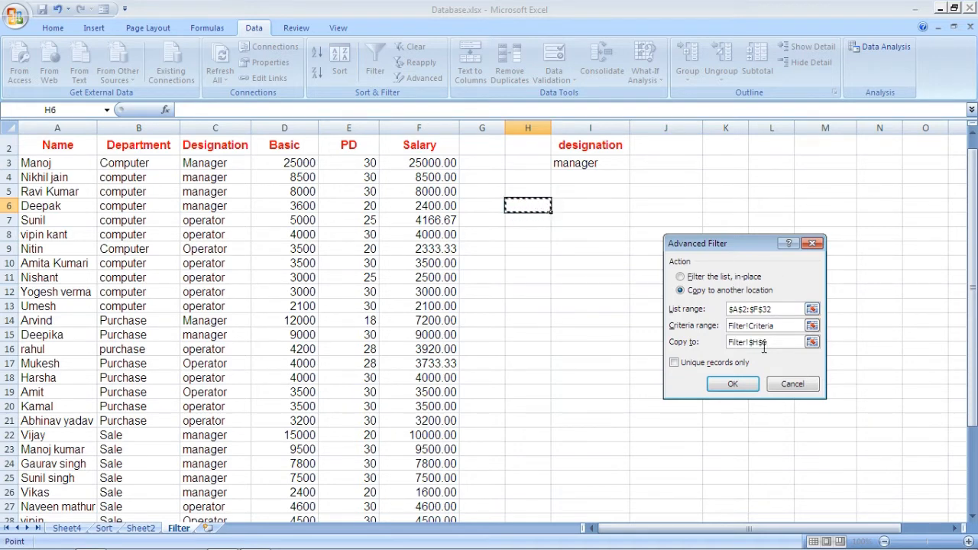
click(736, 385)
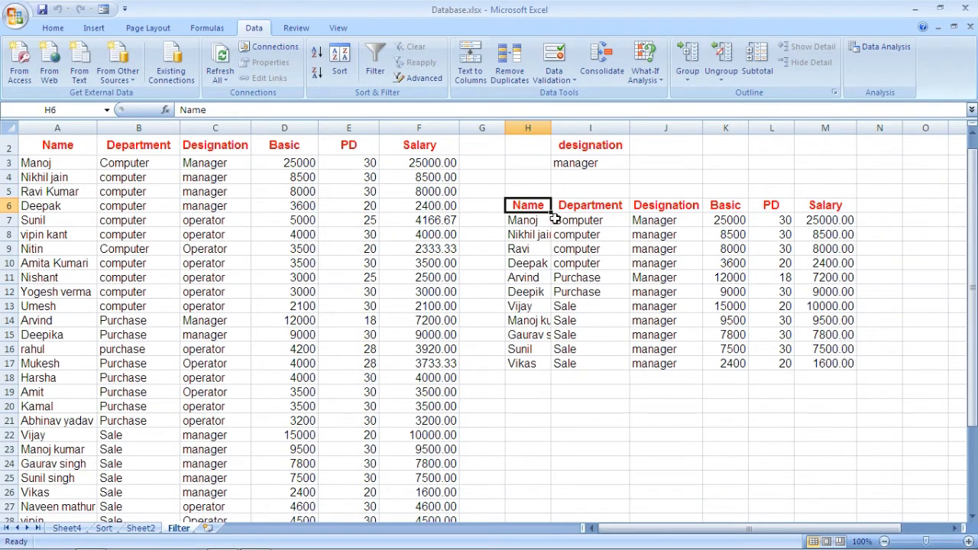
Clear the extracted records in H6:M17 and add a criteria column with the heading department in J2 and computer in J3
drag(523, 205, 825, 364)
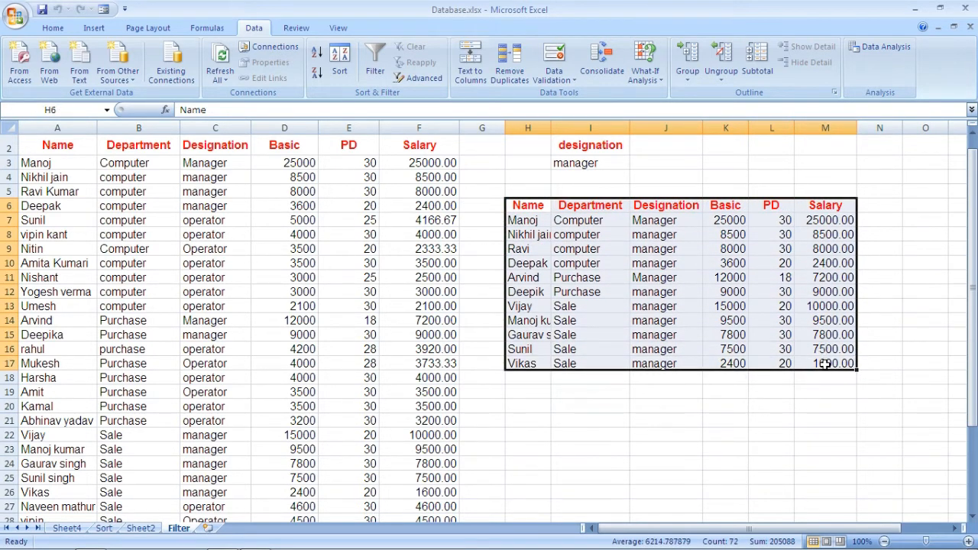
key(Delete)
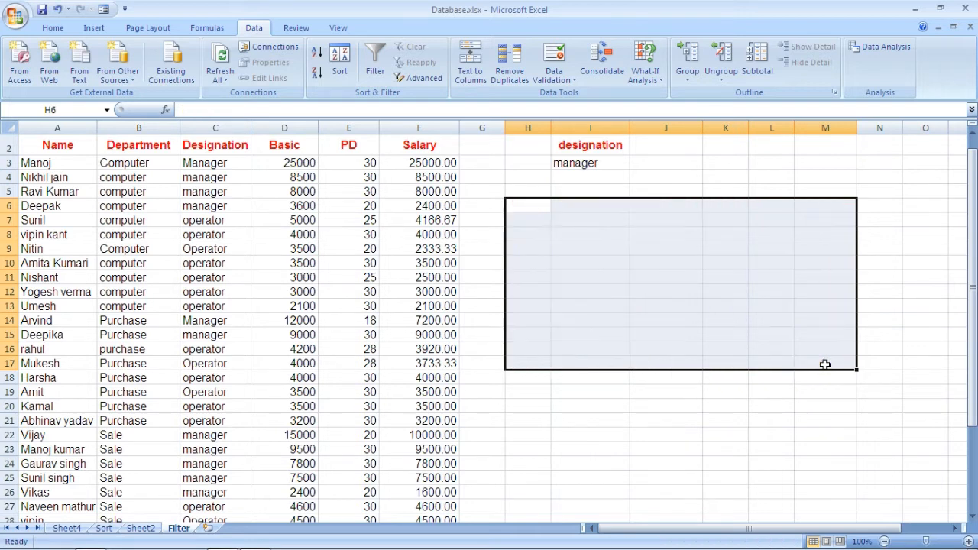
click(660, 150)
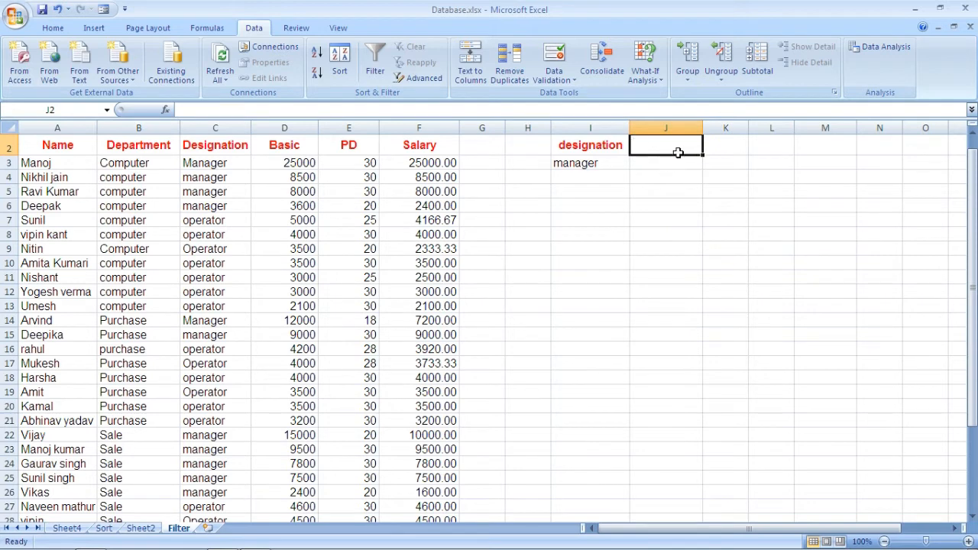
text(de)
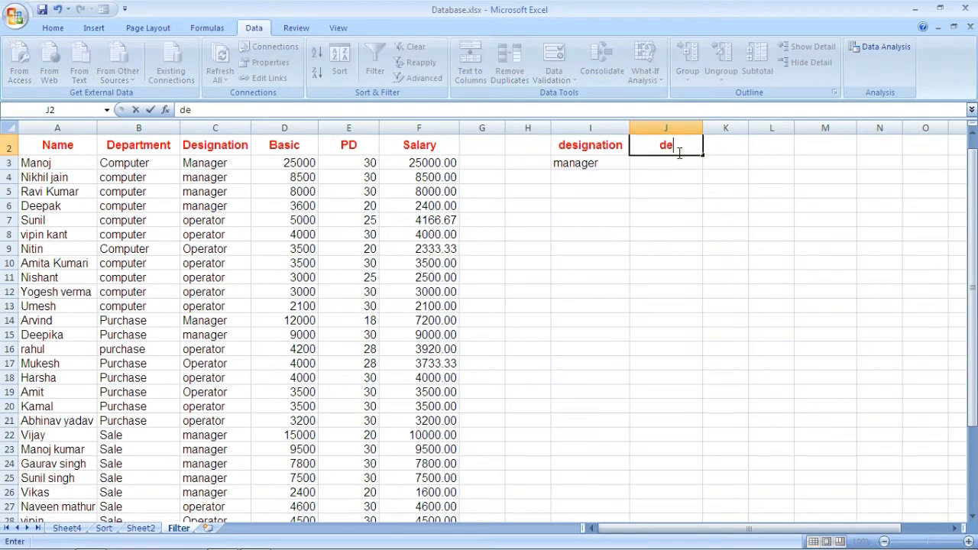
text(partment)
click(668, 164)
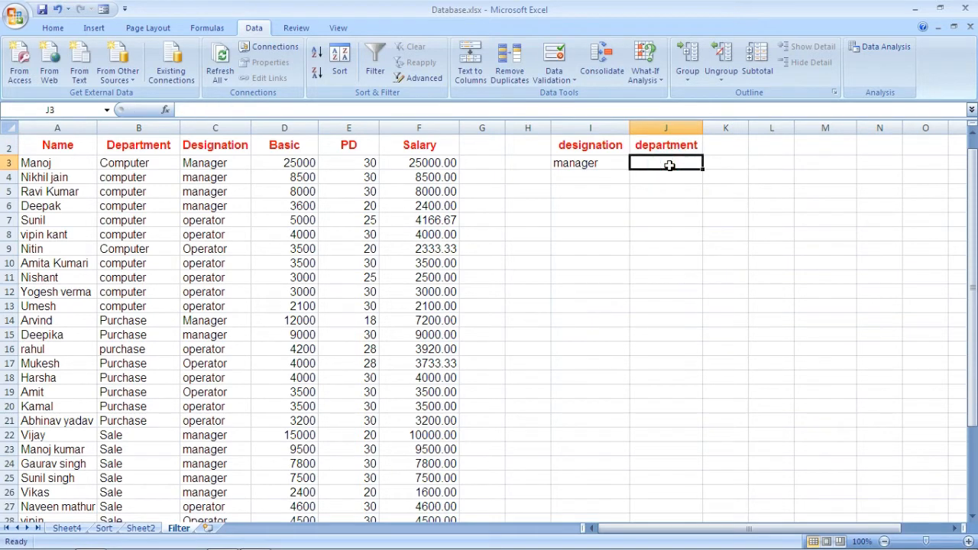
text(computer)
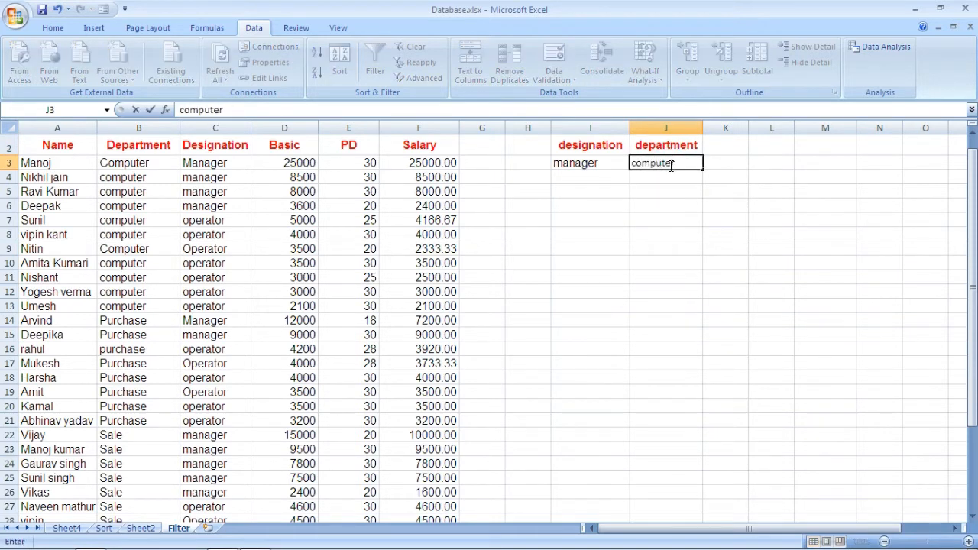
click(666, 189)
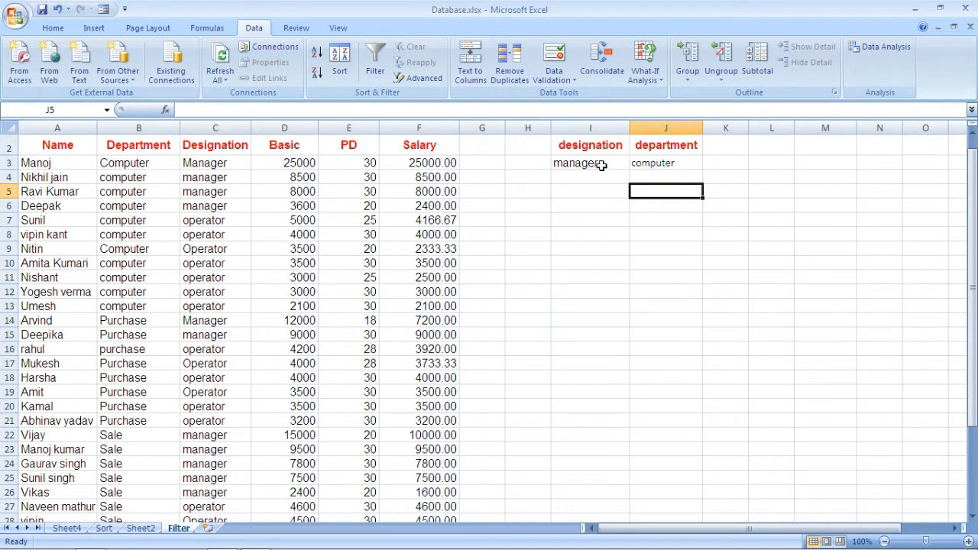
Start an Advanced Filter from cell H6 that copies to another location, with criteria range I2:J3
click(531, 210)
click(419, 77)
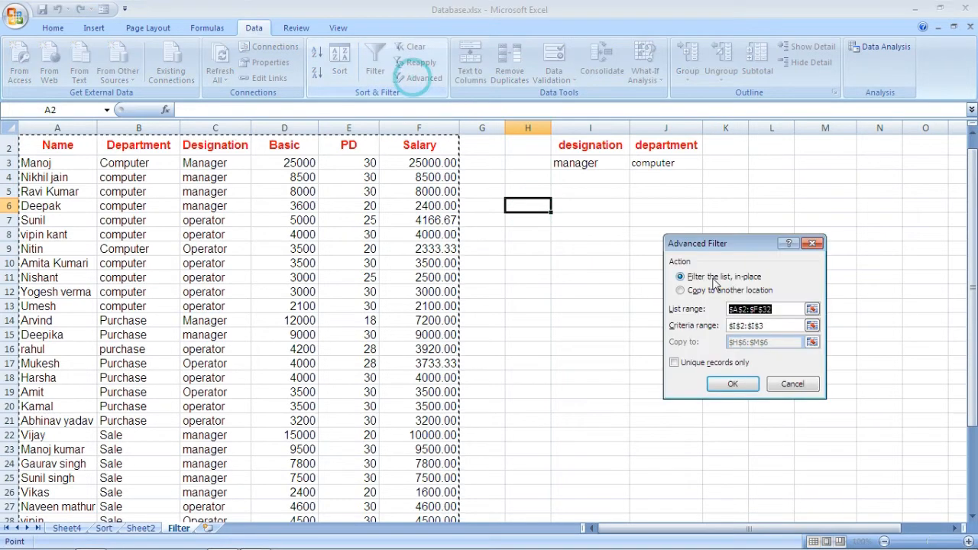
click(689, 292)
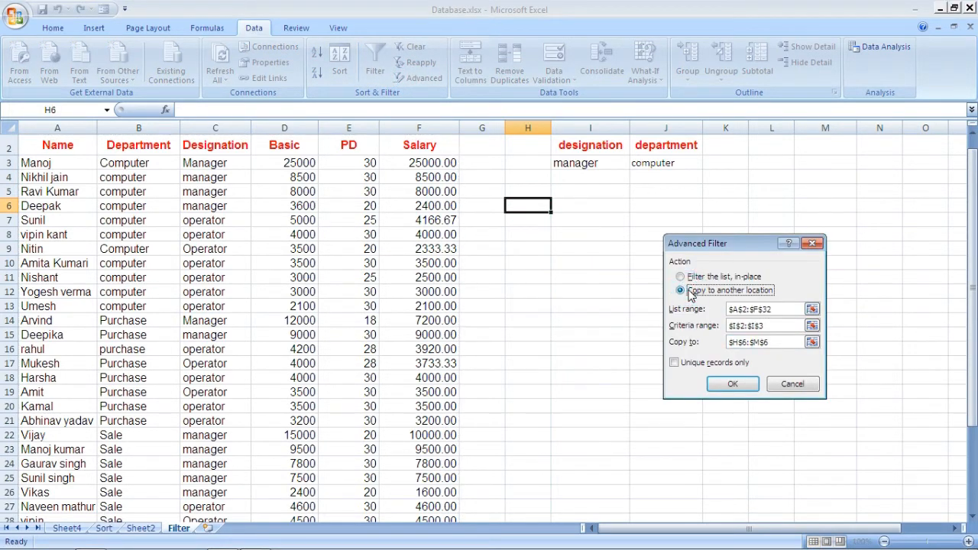
click(782, 310)
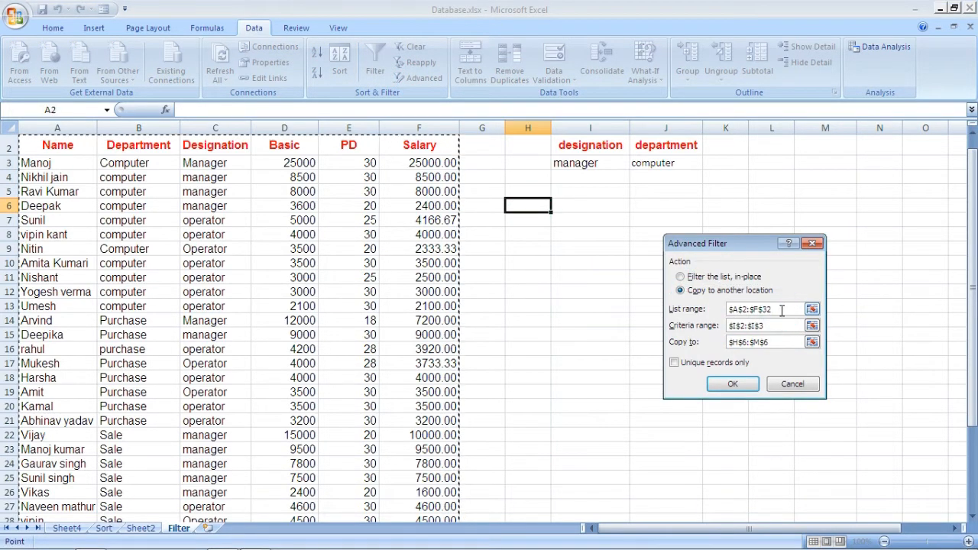
drag(776, 326, 726, 327)
drag(579, 145, 645, 163)
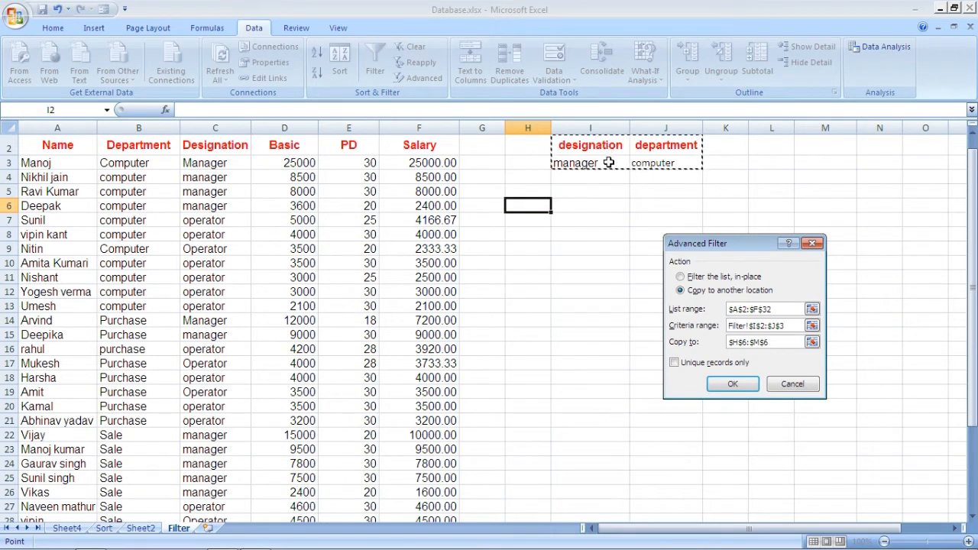
Set the copy destination to cell H6 and extract the managers of the computer department
click(784, 345)
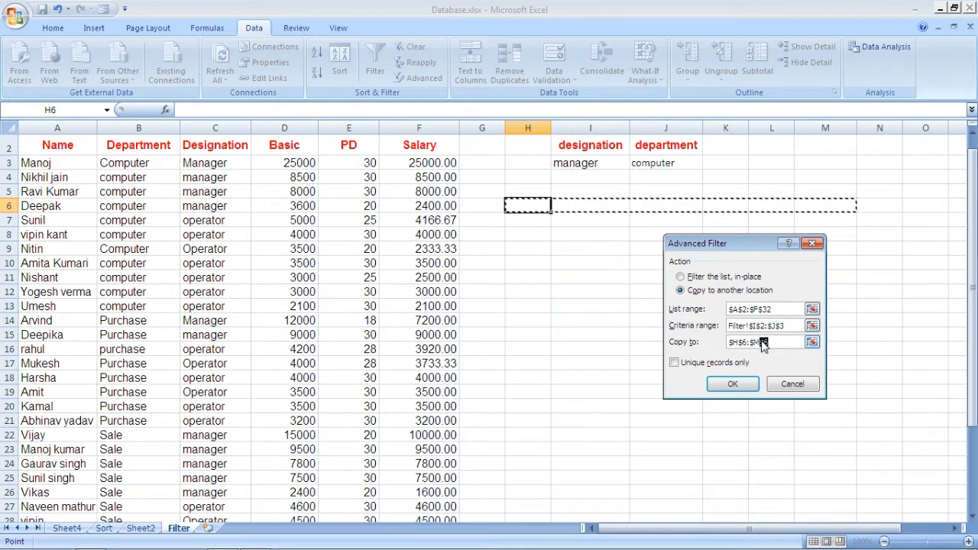
drag(768, 342, 729, 339)
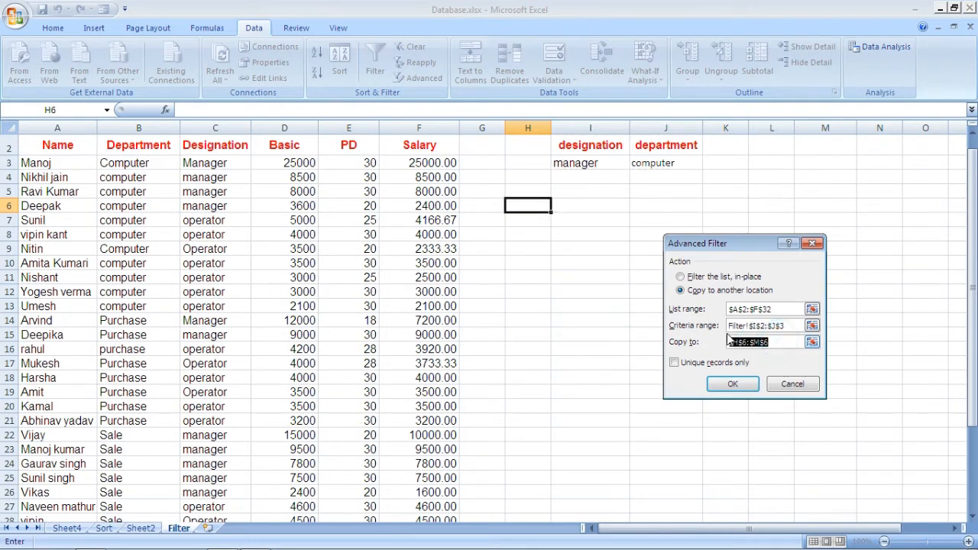
click(519, 208)
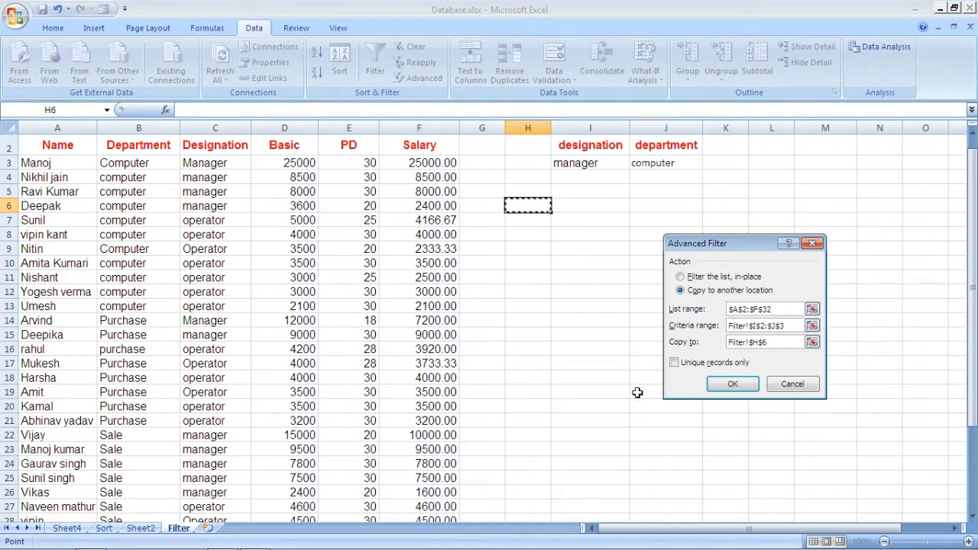
click(729, 383)
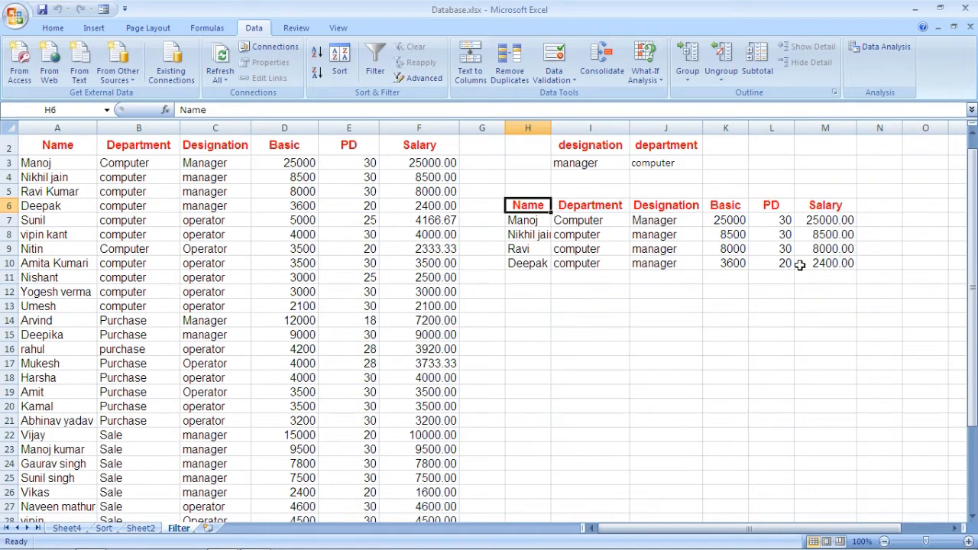
Clear the extracted records in H6:M10 and move the computer criterion from J3 down to J4
drag(519, 204, 824, 273)
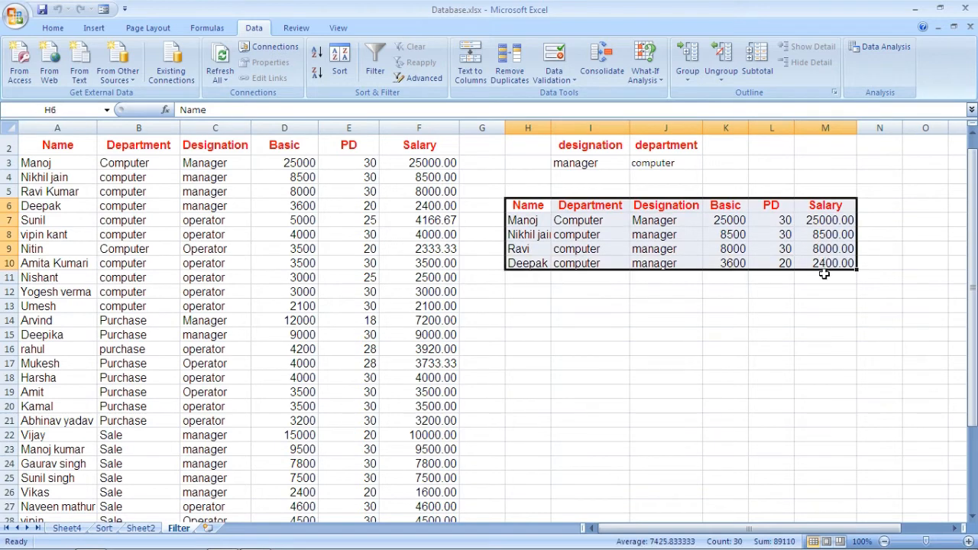
key(Delete)
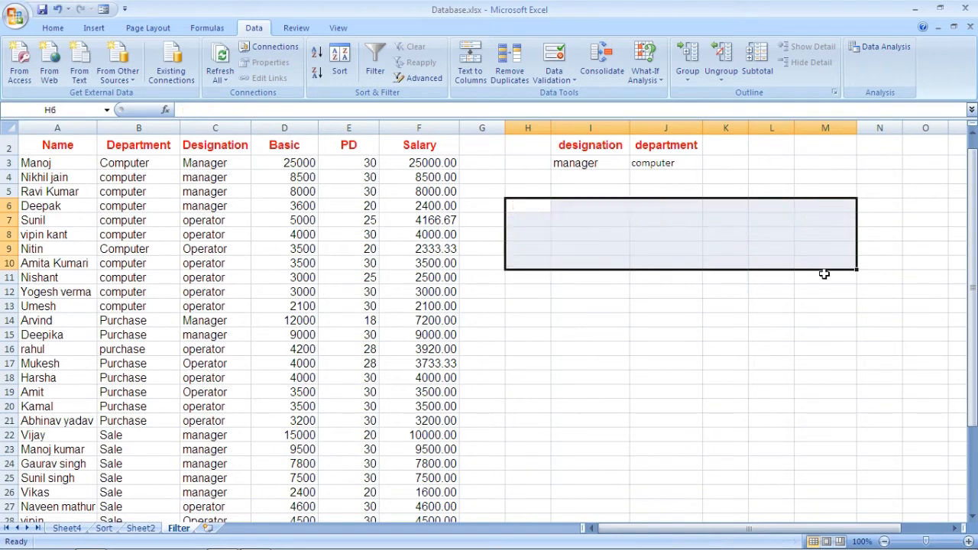
click(740, 180)
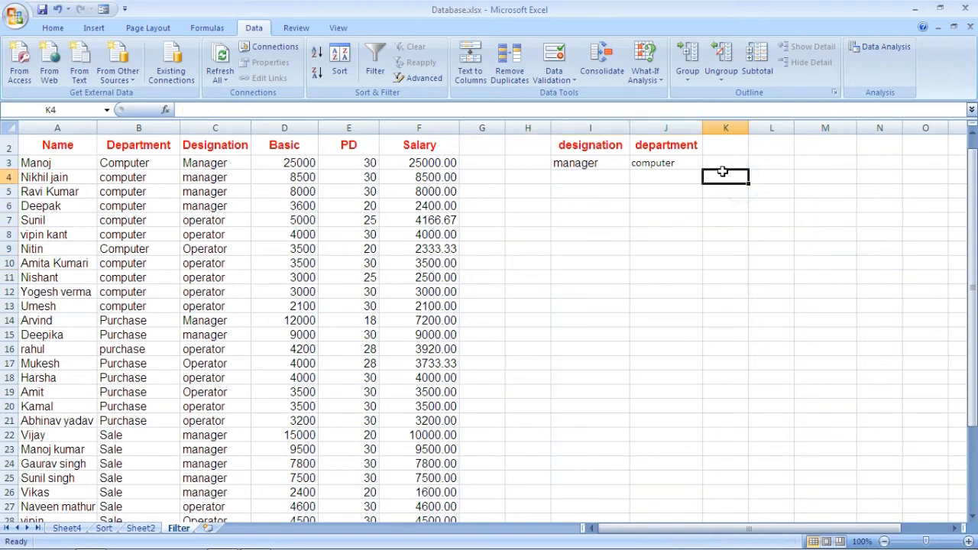
click(676, 162)
drag(677, 168, 670, 189)
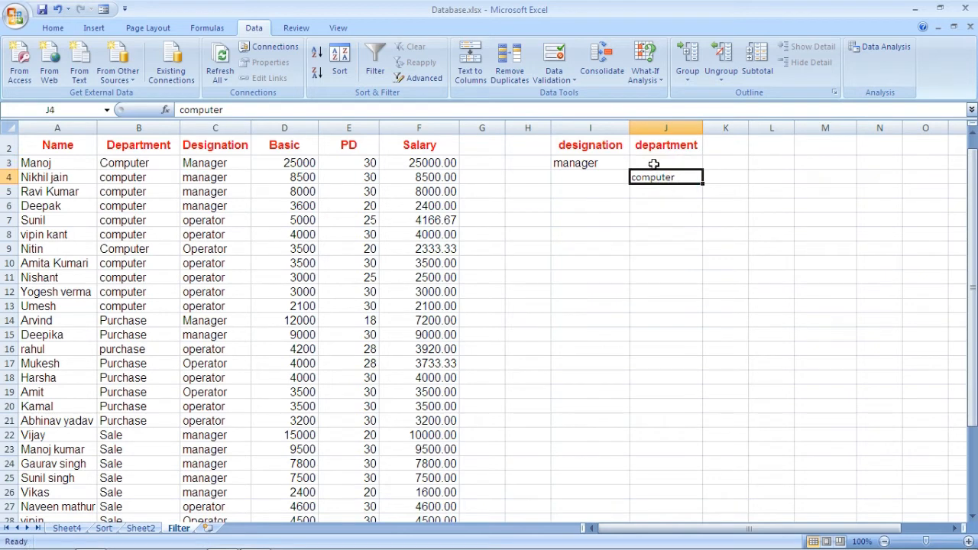
click(646, 161)
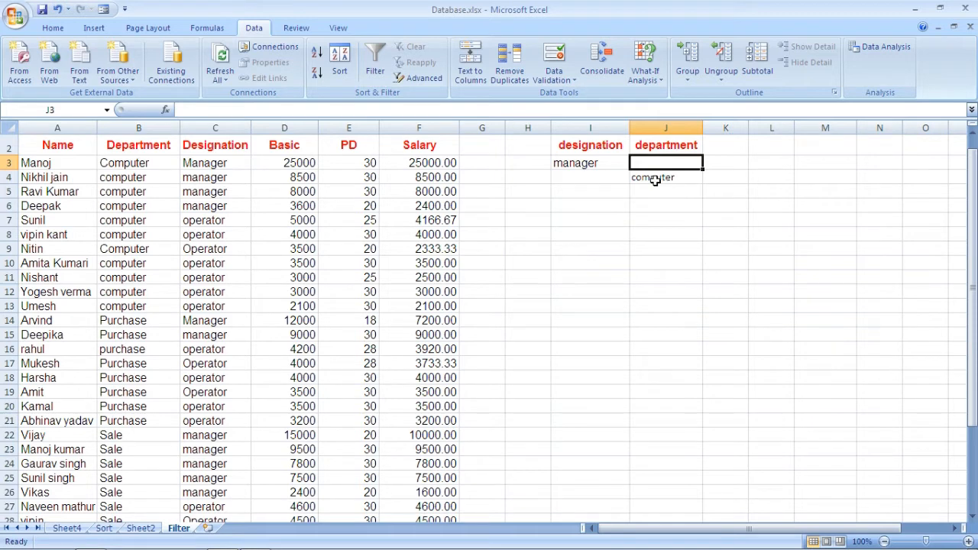
Start an Advanced Filter that copies to another location, with the criteria range extended to I2:J4
click(421, 78)
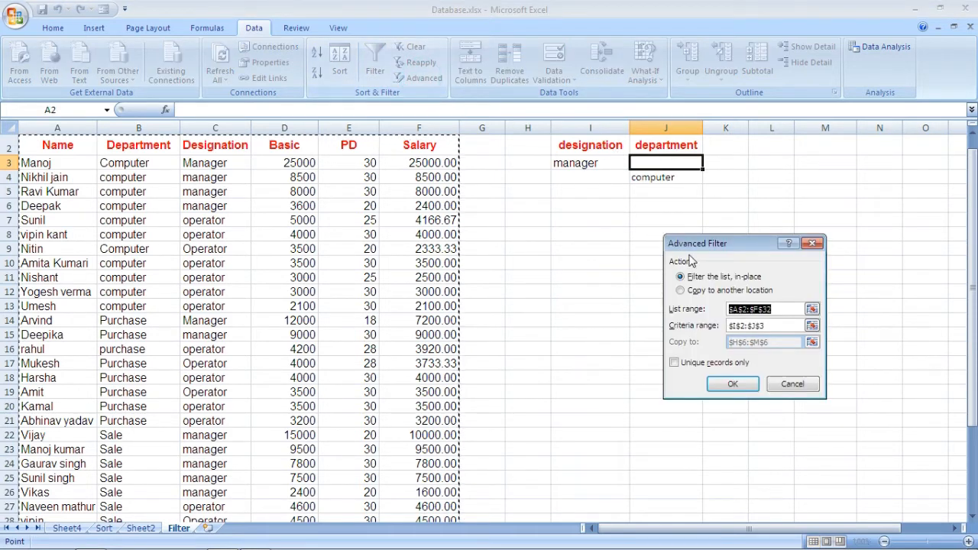
click(700, 292)
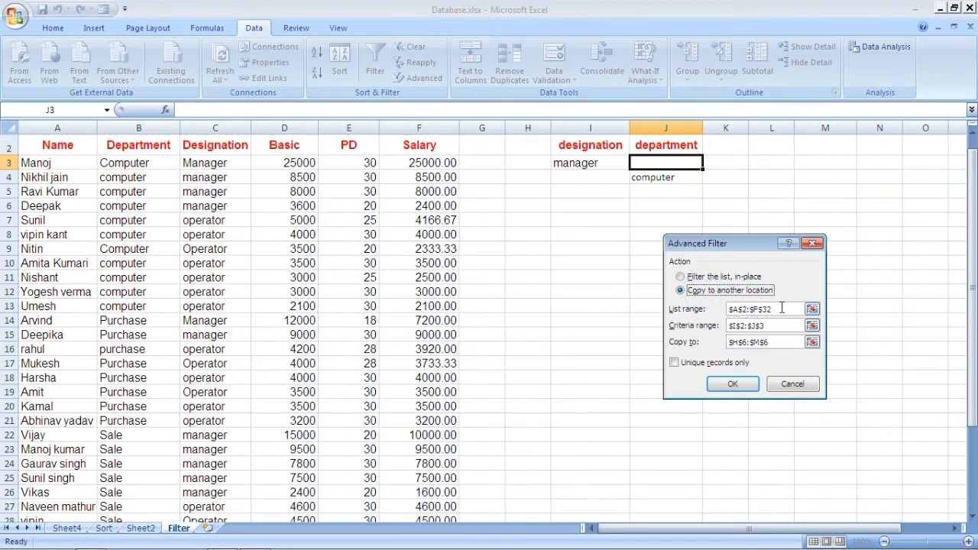
click(782, 309)
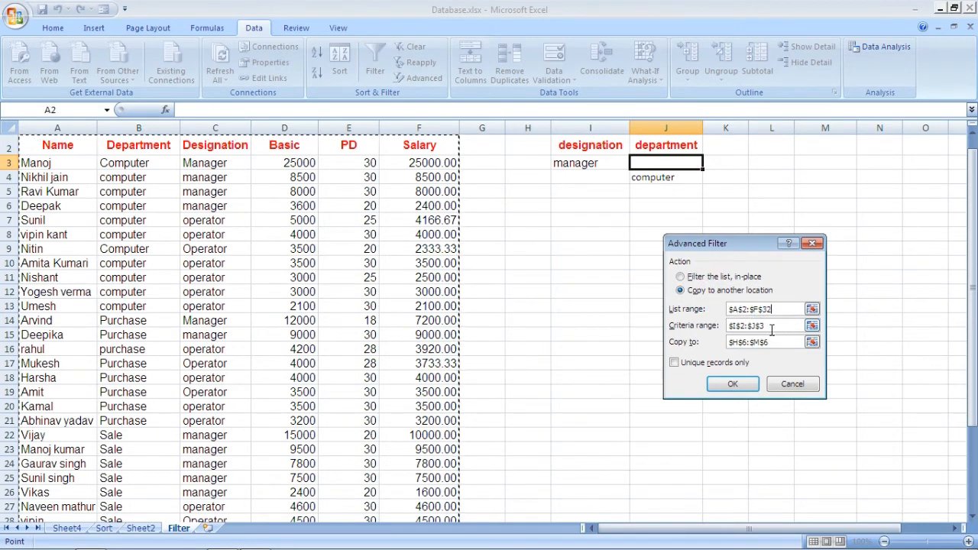
click(769, 326)
drag(769, 326, 721, 327)
drag(567, 142, 648, 180)
Set the copy destination to cell H7 and extract the records matching either manager or computer
click(778, 343)
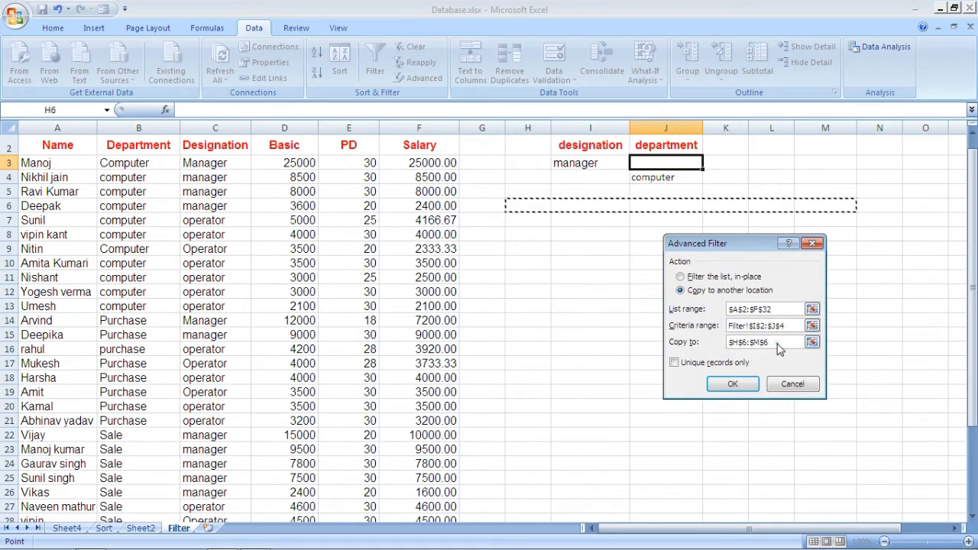
drag(768, 344, 728, 343)
click(512, 220)
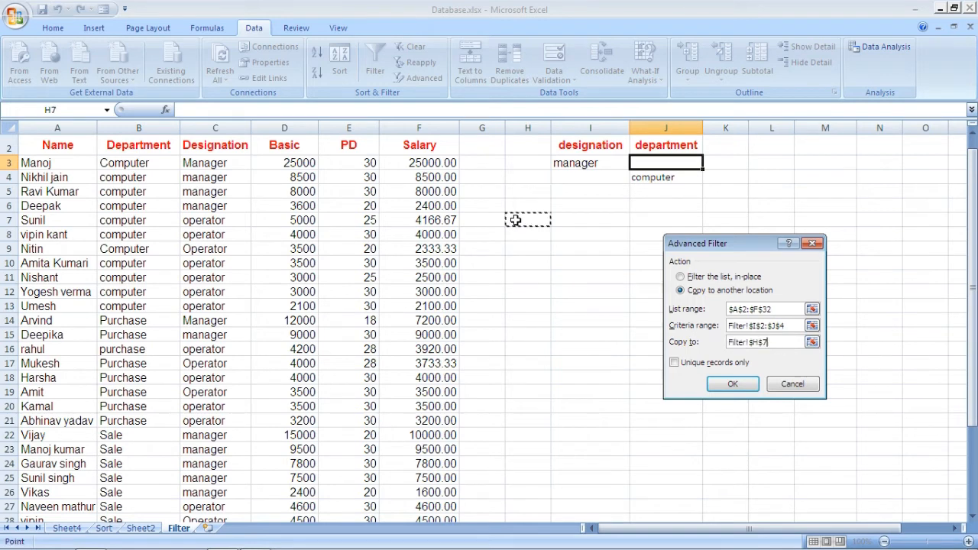
click(732, 384)
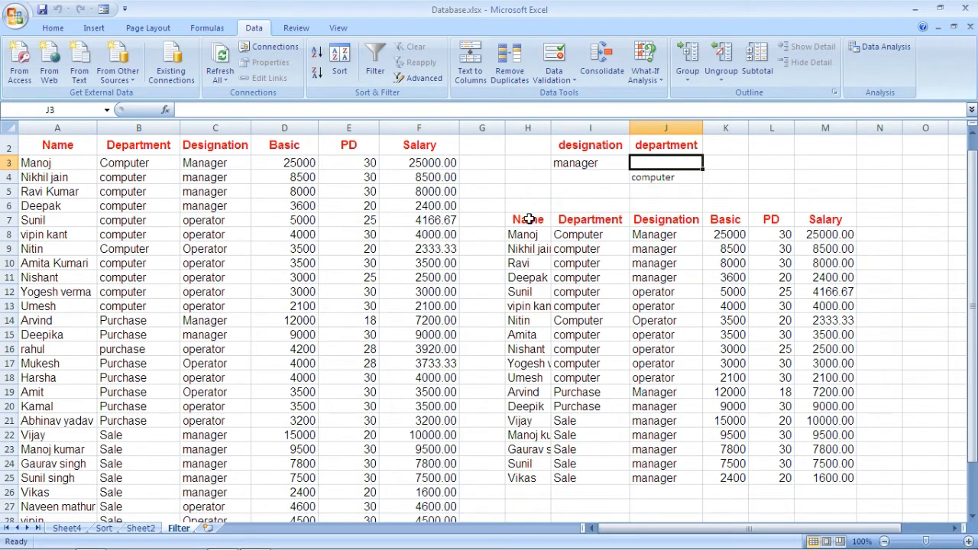
Clear the extracted records in H7:M25 and add a basic criterion of >=5000 in K2:K3
drag(528, 220, 830, 481)
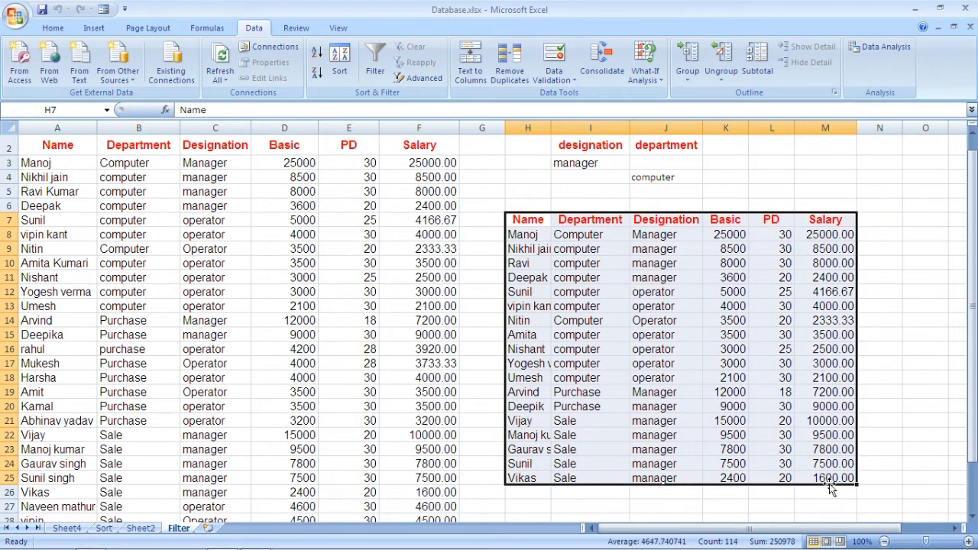
key(Delete)
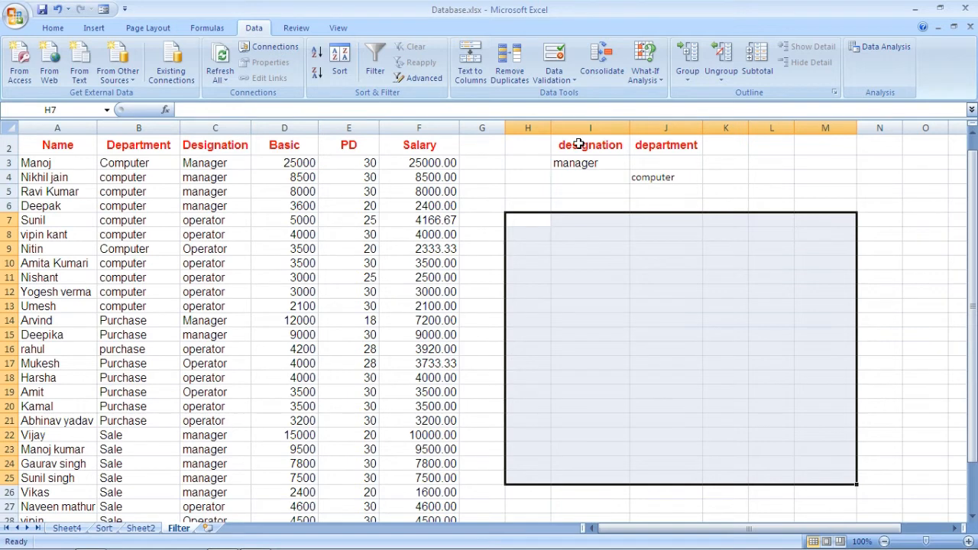
click(730, 149)
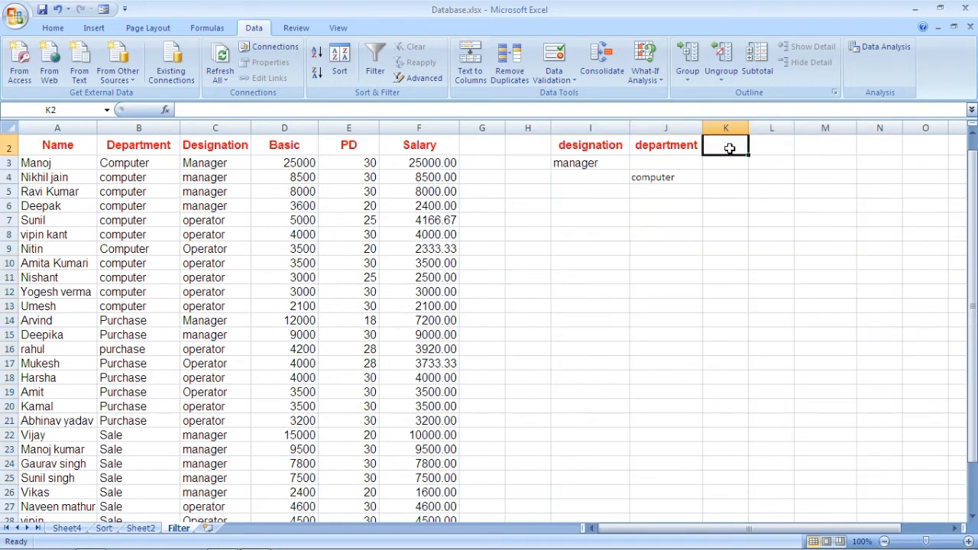
text(basic)
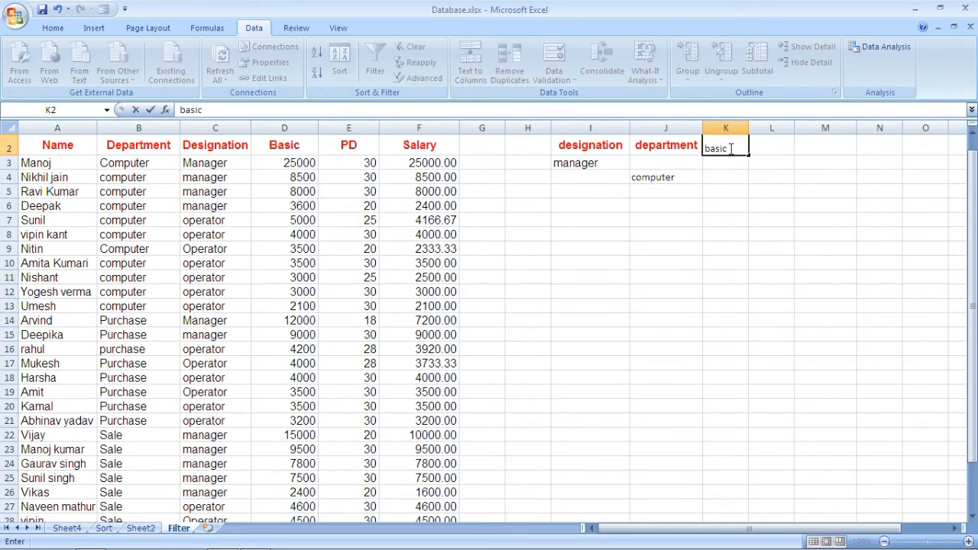
key(Return)
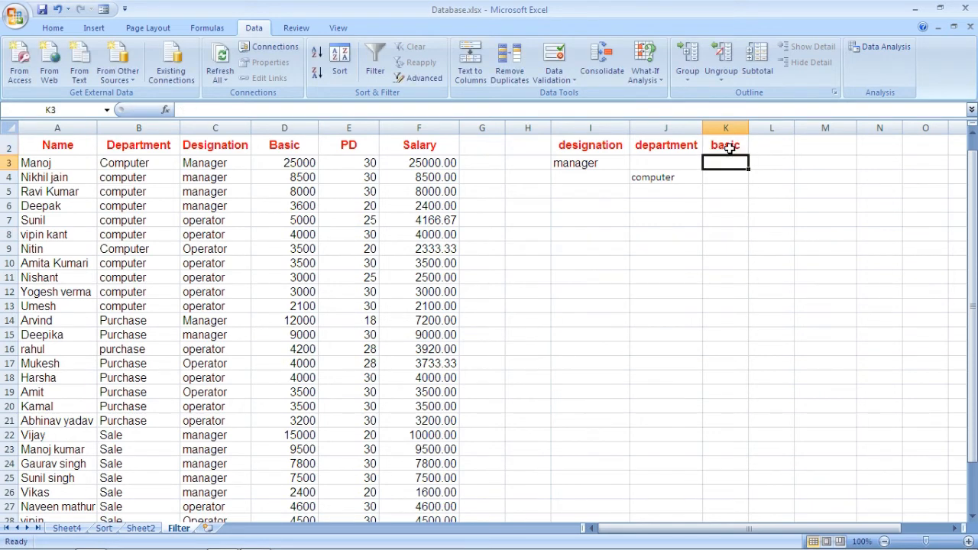
text(>=5000)
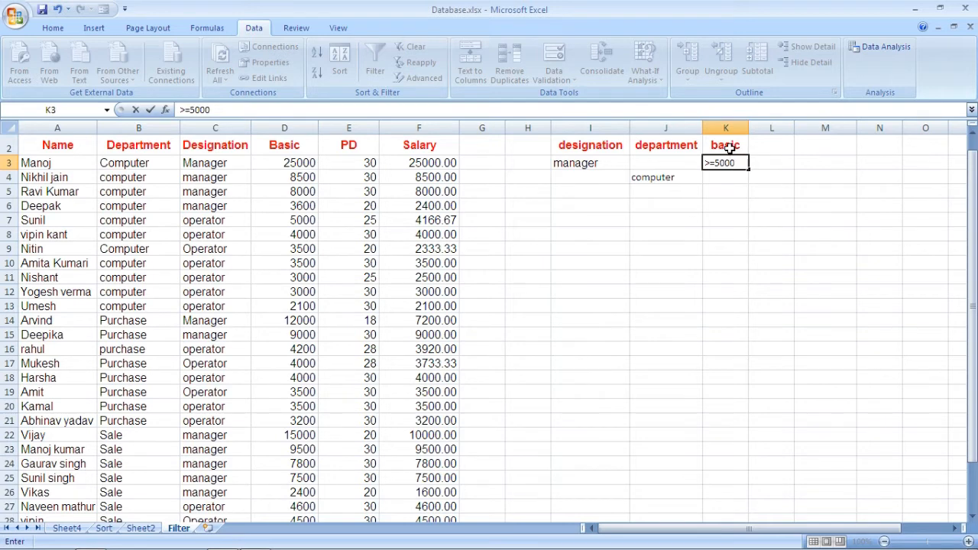
Add a second basic criterion in L2:L3 with the condition <=10000
click(775, 144)
text(basic)
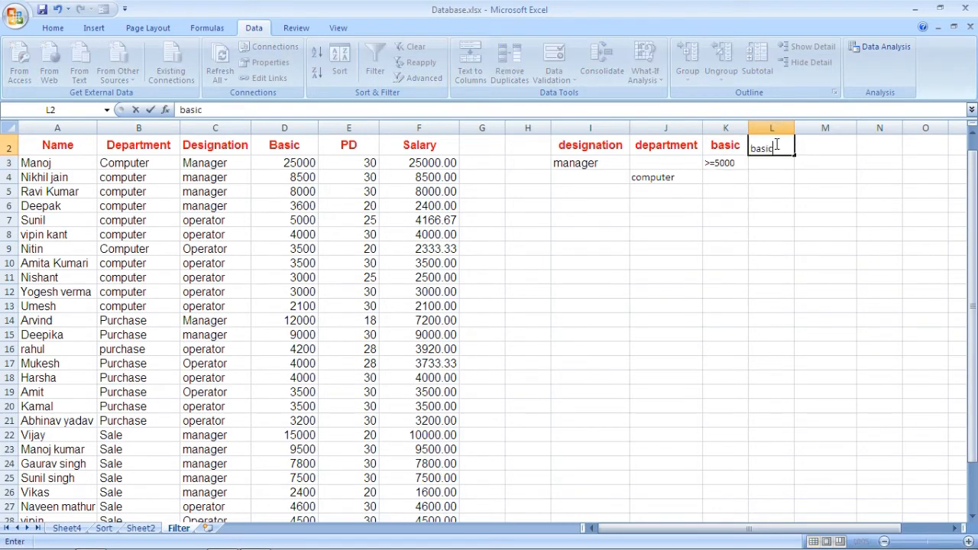
key(Return)
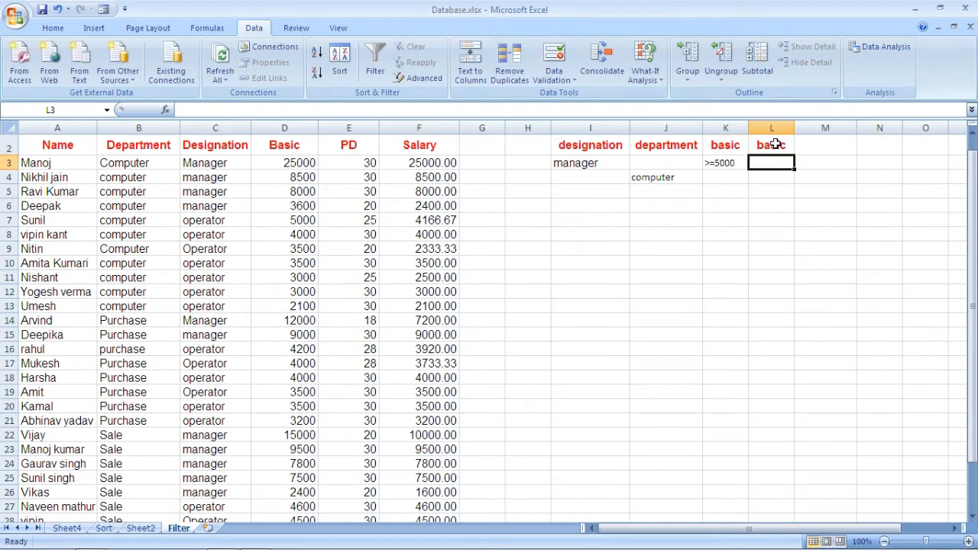
text(<=10000)
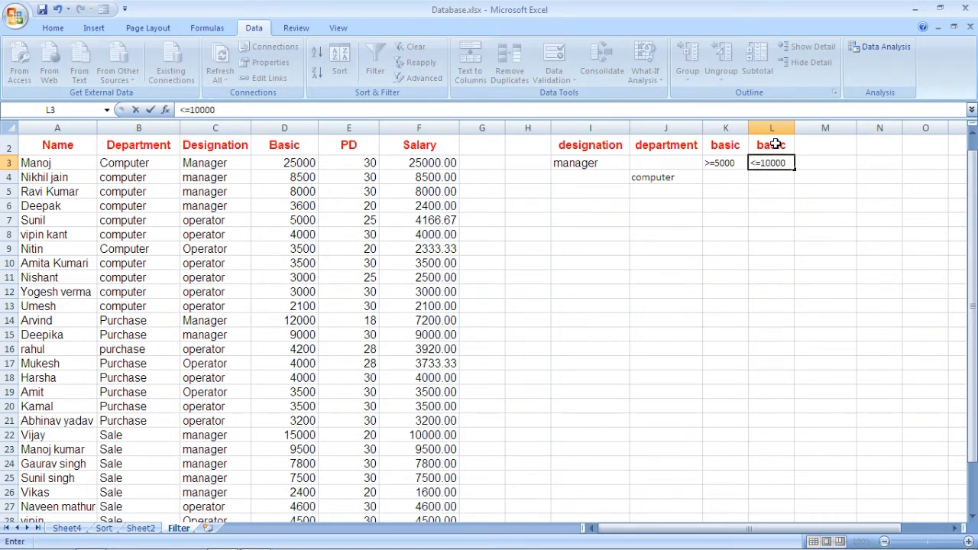
key(Return)
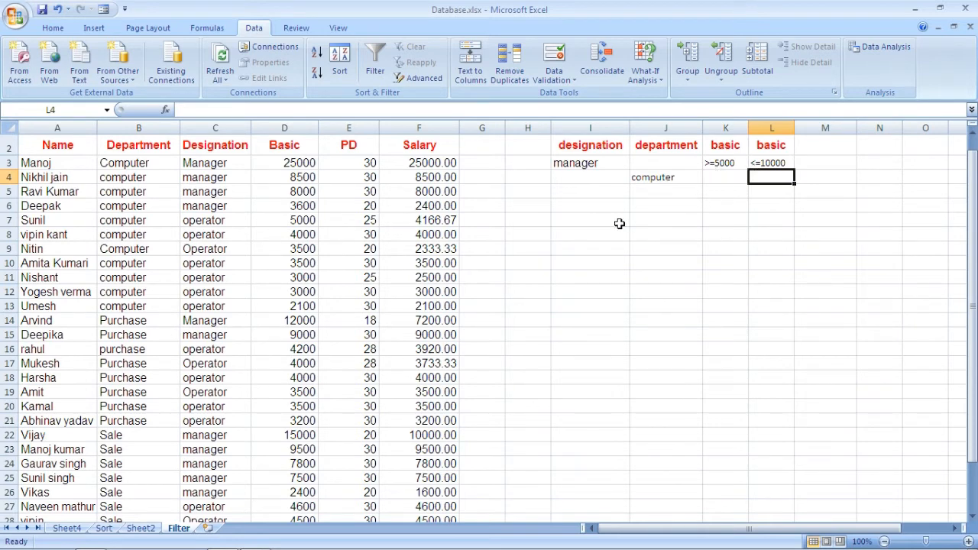
Start an Advanced Filter that copies to another location, with the two basic conditions in K2:L3 as the criteria range
click(577, 220)
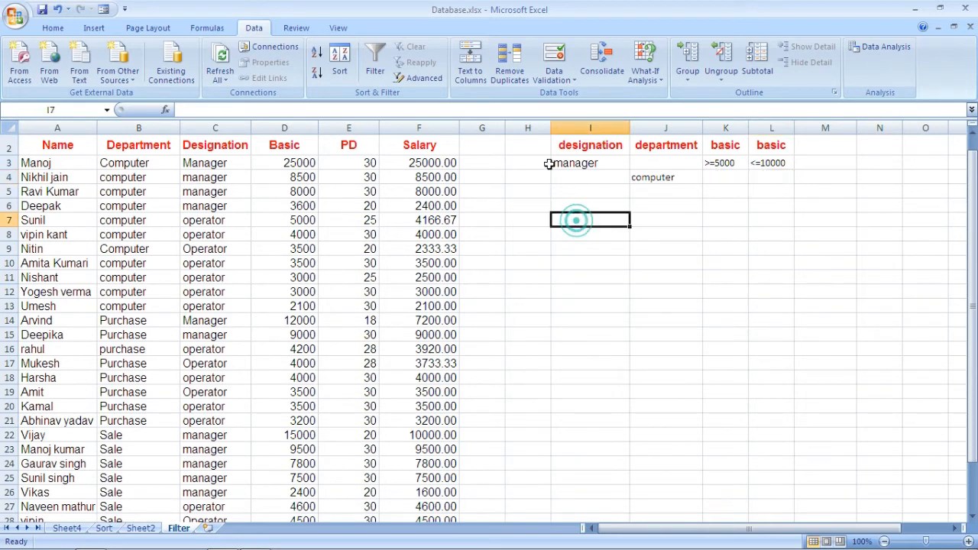
click(424, 77)
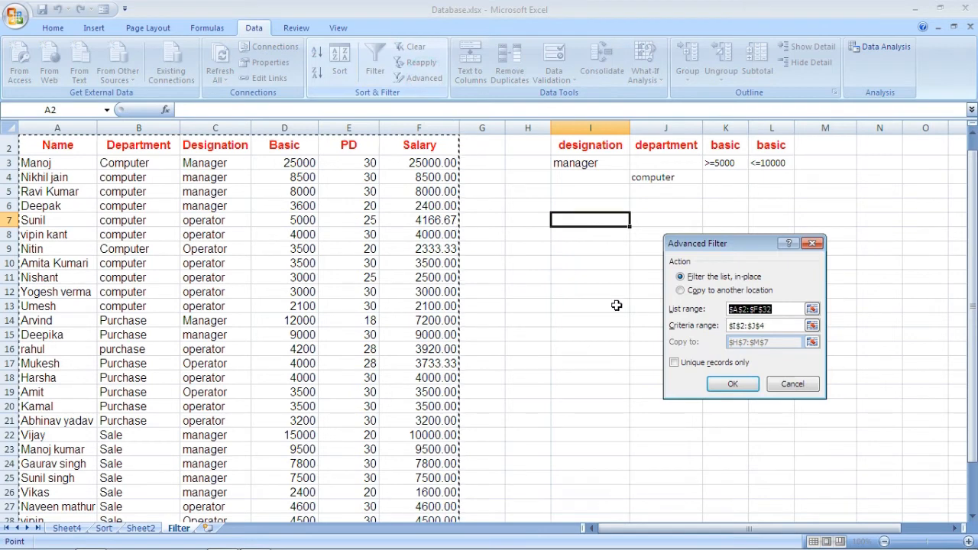
click(682, 290)
click(781, 309)
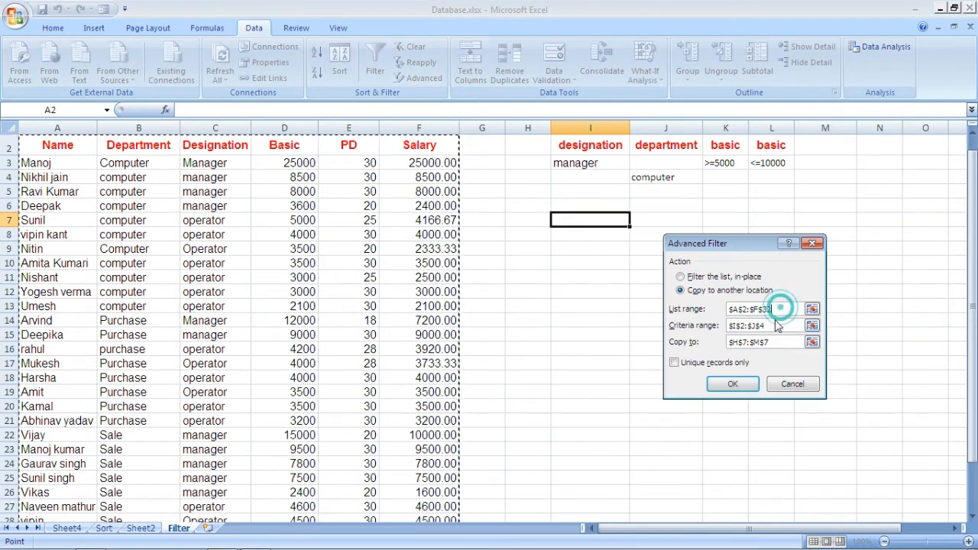
click(770, 329)
drag(770, 328, 726, 327)
drag(718, 145, 764, 162)
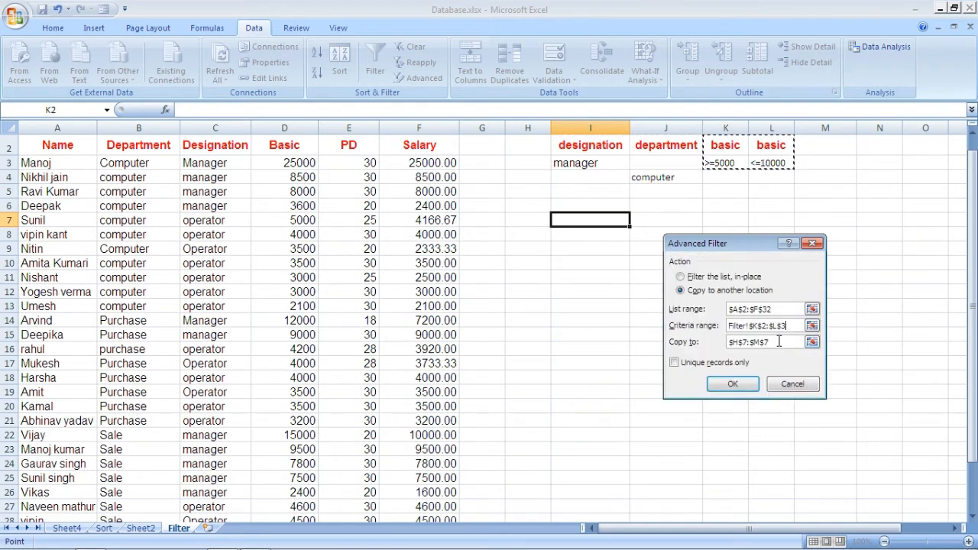
Set the copy destination to cell H7 and extract the records with basic pay from 5000 to 10000
drag(779, 342, 728, 341)
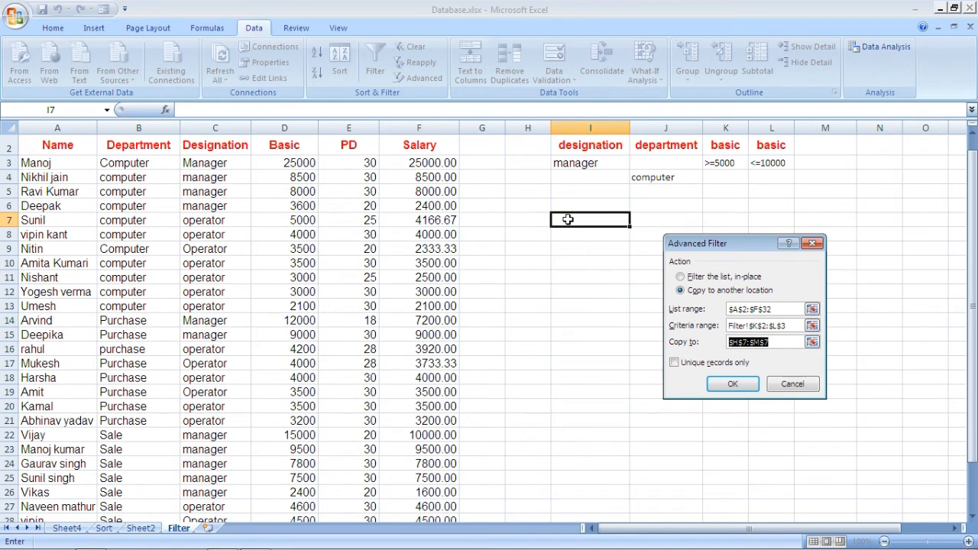
click(533, 221)
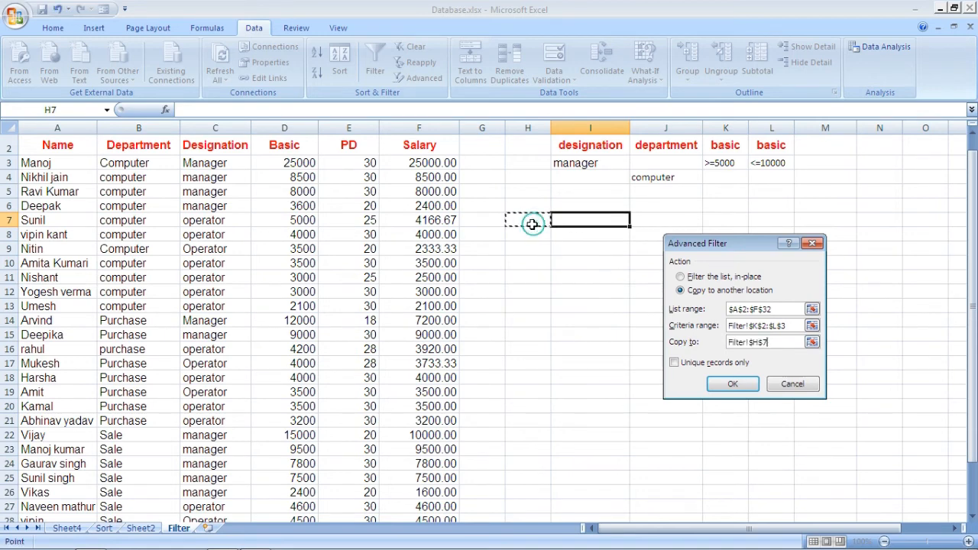
click(730, 389)
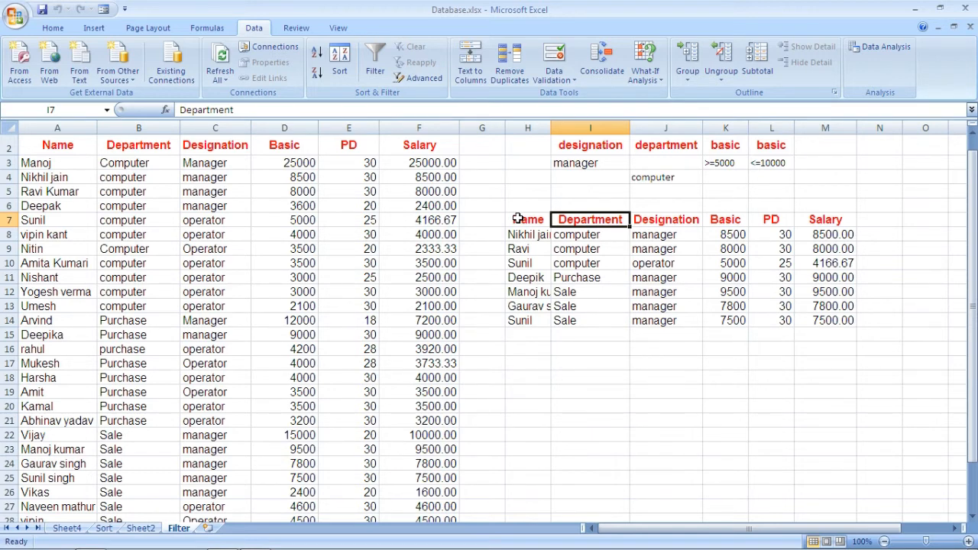
Clear the extracted basic pay records in H7:M14
drag(517, 219, 833, 321)
key(BackSpace)
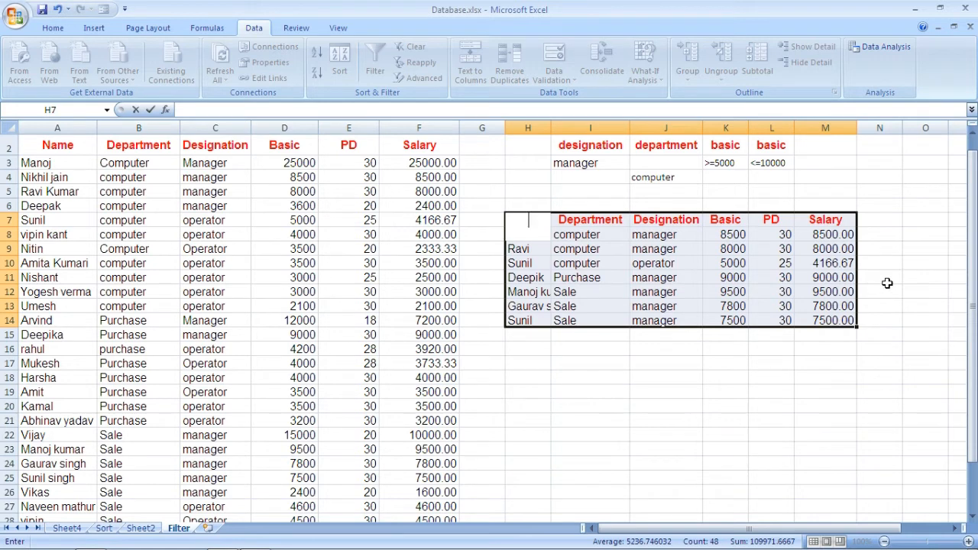
click(705, 369)
drag(527, 219, 829, 319)
key(Delete)
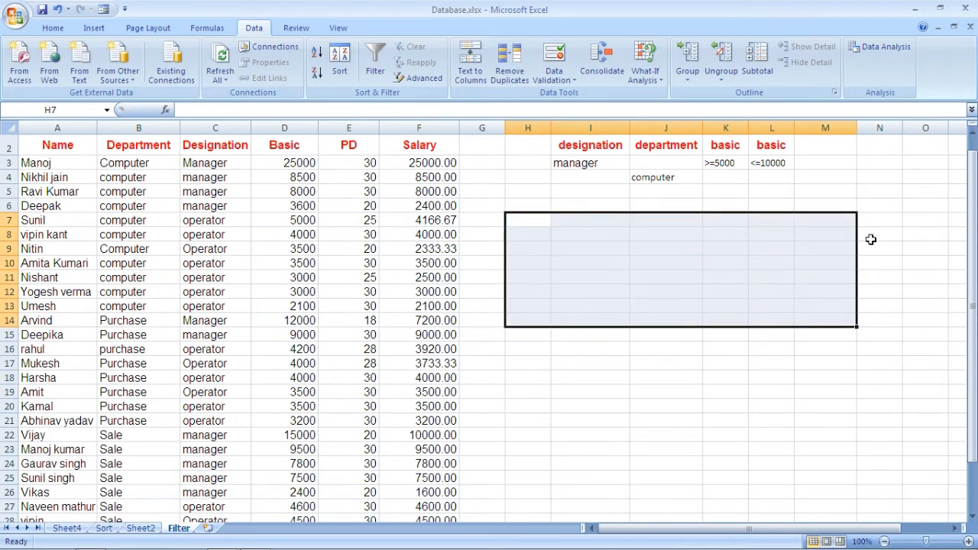
Add a name criterion in M2:M3 with the wildcard condition A*
click(825, 146)
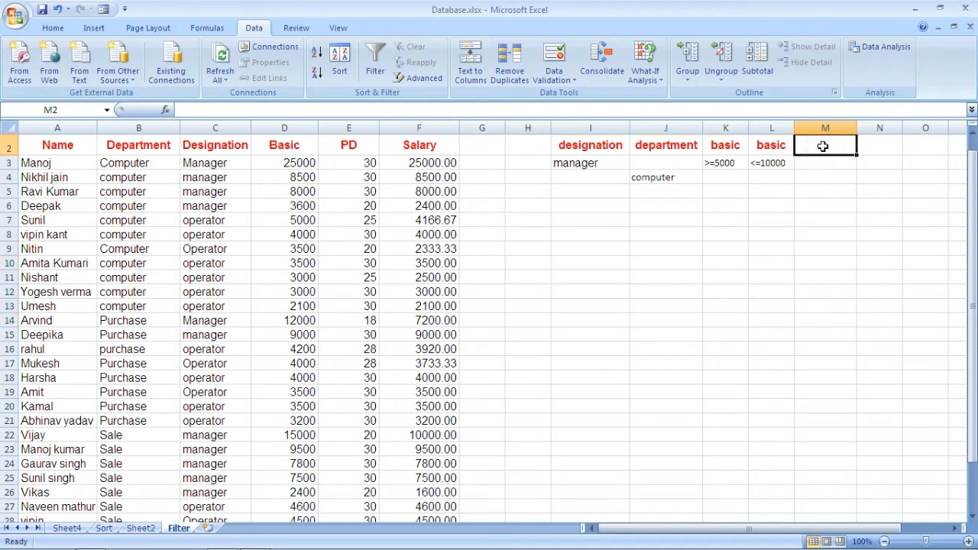
text(name)
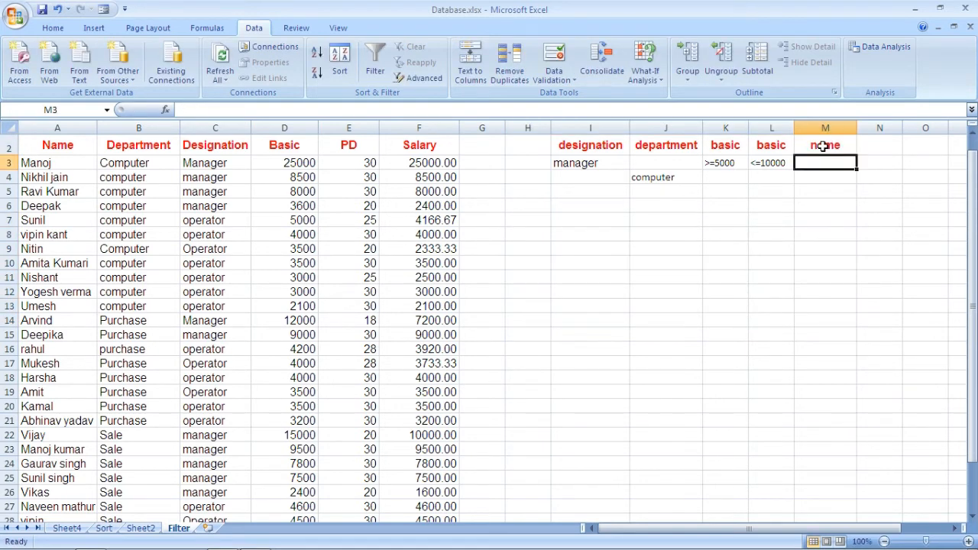
text(A*)
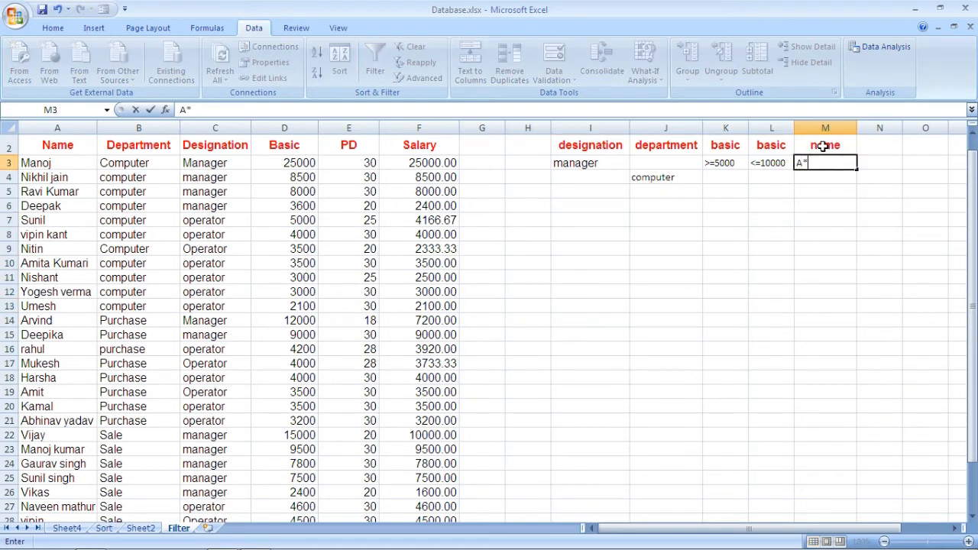
click(569, 223)
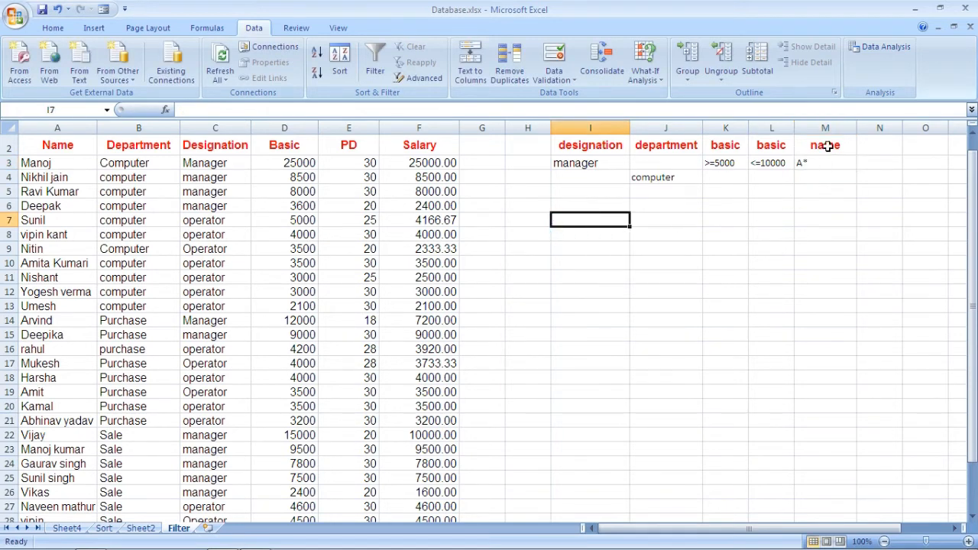
Start an Advanced Filter that copies to another location, with the name criterion in M2:M3 as the criteria range
click(435, 81)
click(697, 291)
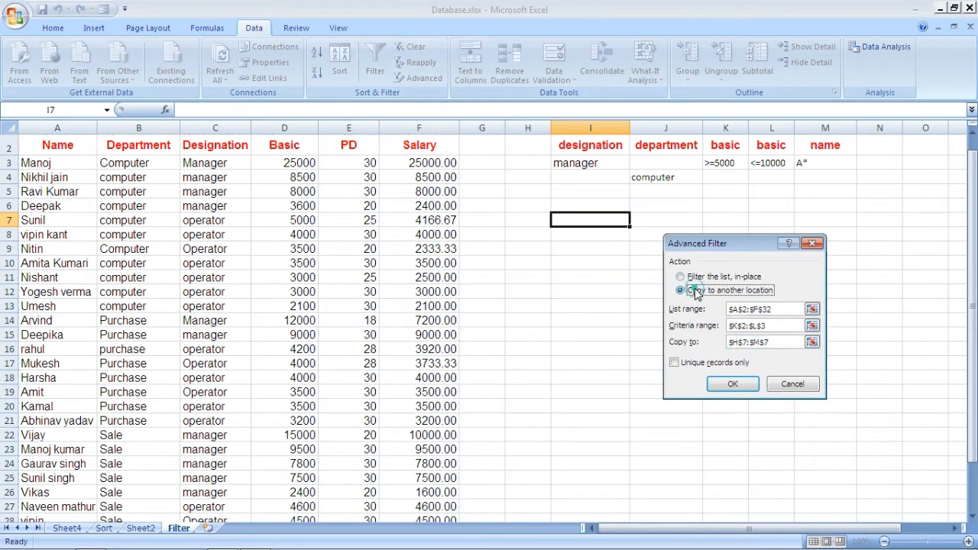
click(777, 309)
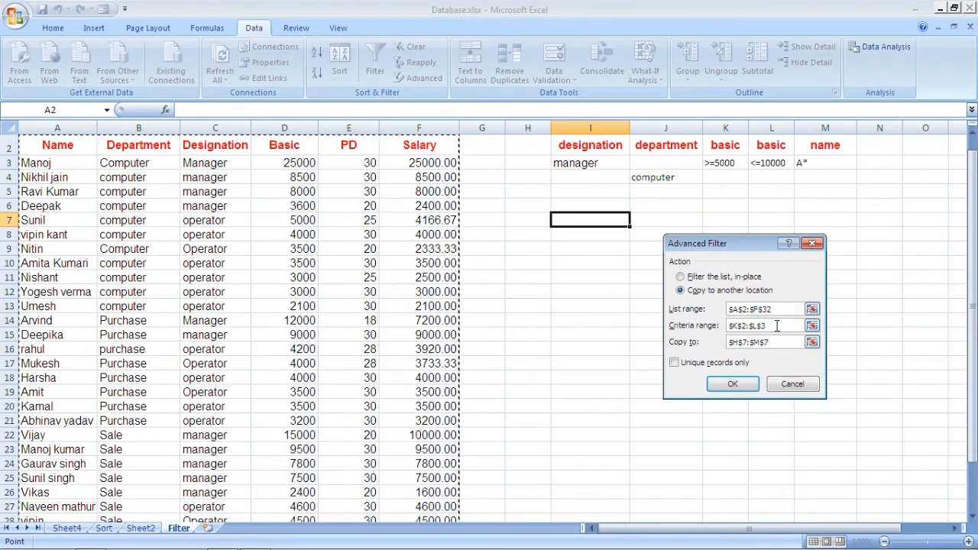
click(774, 326)
drag(774, 327, 726, 325)
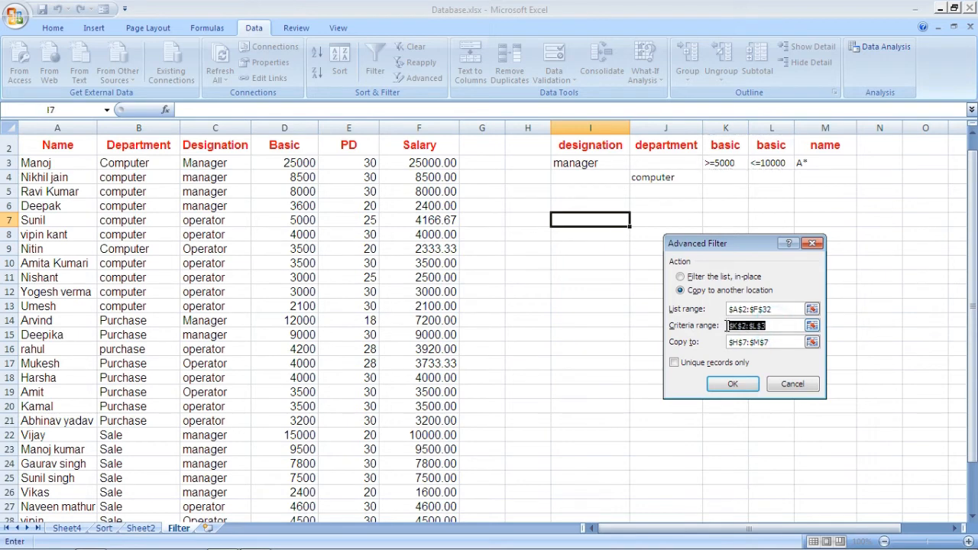
drag(810, 146, 810, 162)
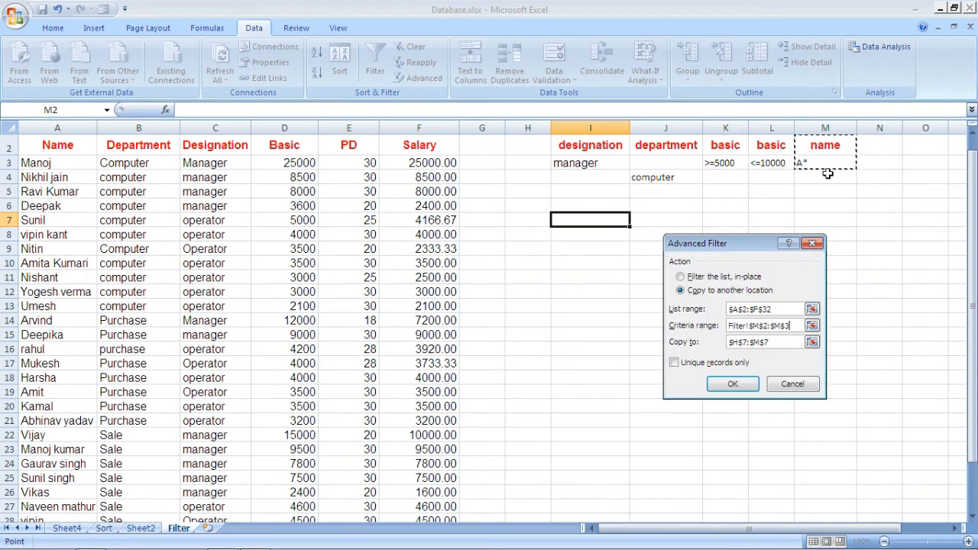
Set the copy destination to cell H7 and extract the records whose names start with A
click(771, 342)
drag(775, 342, 726, 343)
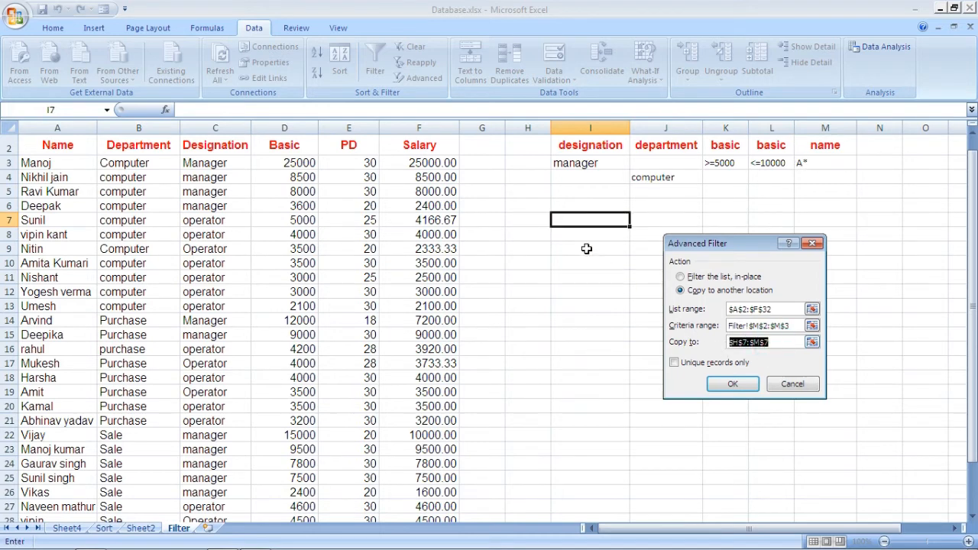
click(526, 219)
click(732, 386)
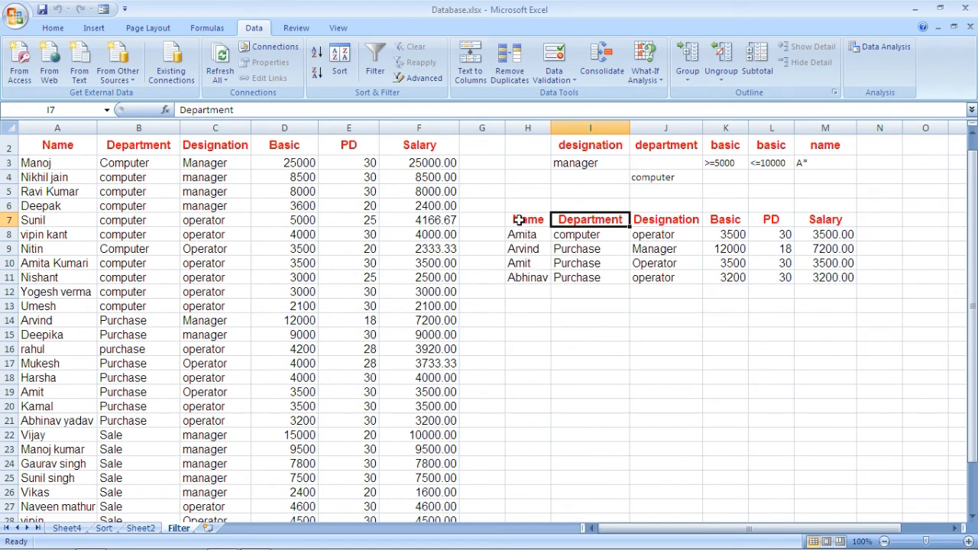
Clear the extracted name-filter records in H7:M11
drag(513, 219, 836, 280)
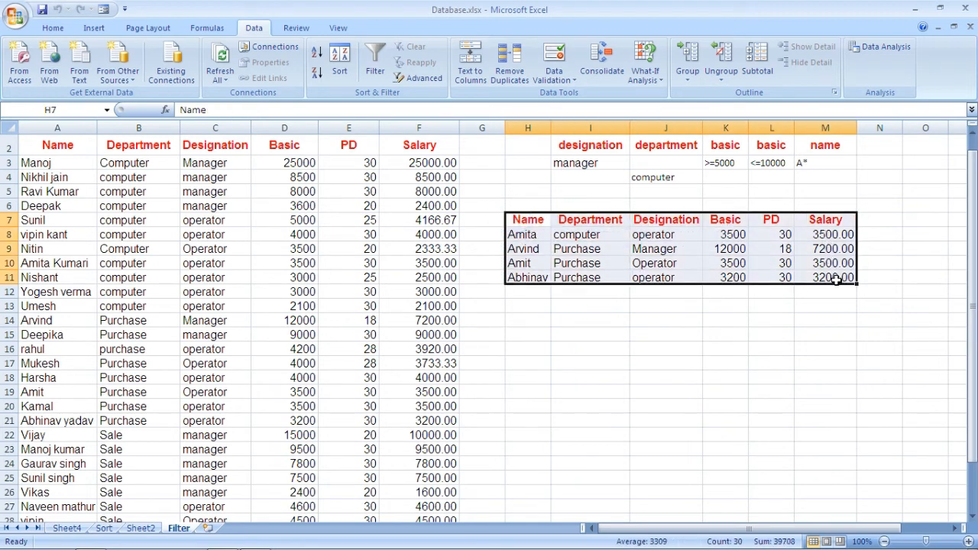
key(Delete)
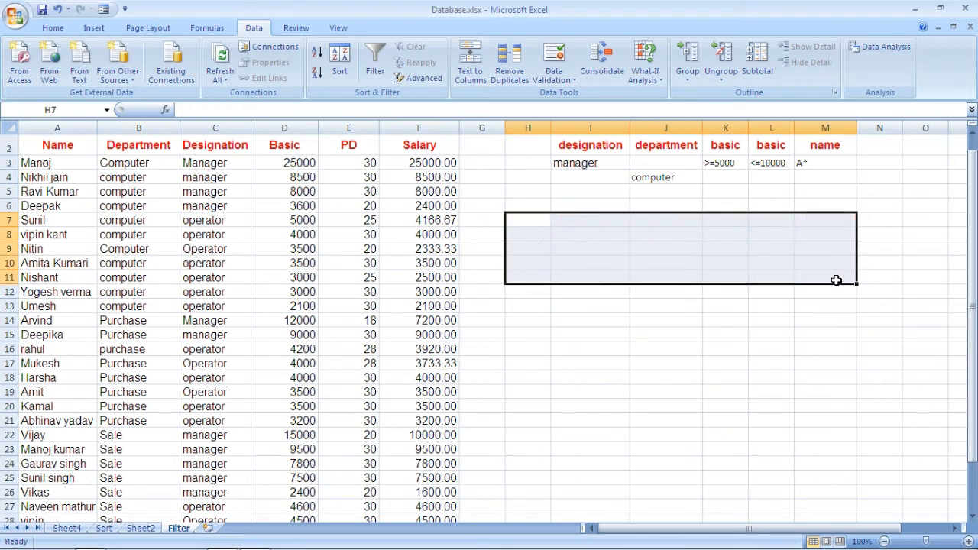